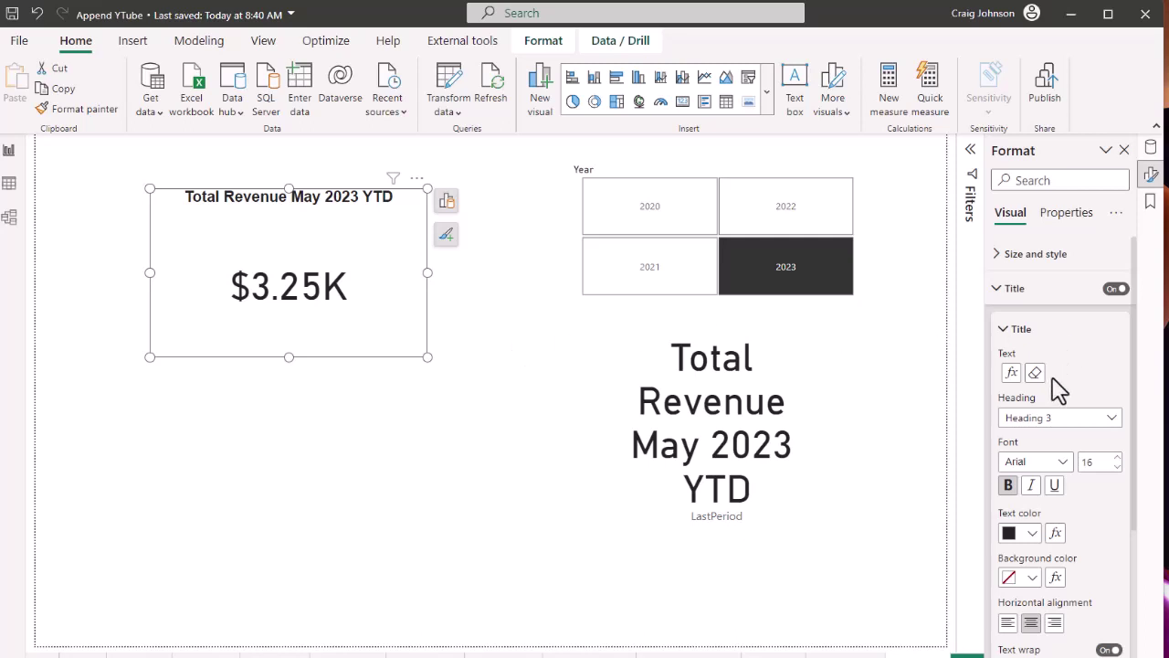
- Base the card title on LastPeriod and test it with the 2022, 2021 and 2023 year tiles
{"action": "left_click", "coordinate": [1012, 380]}
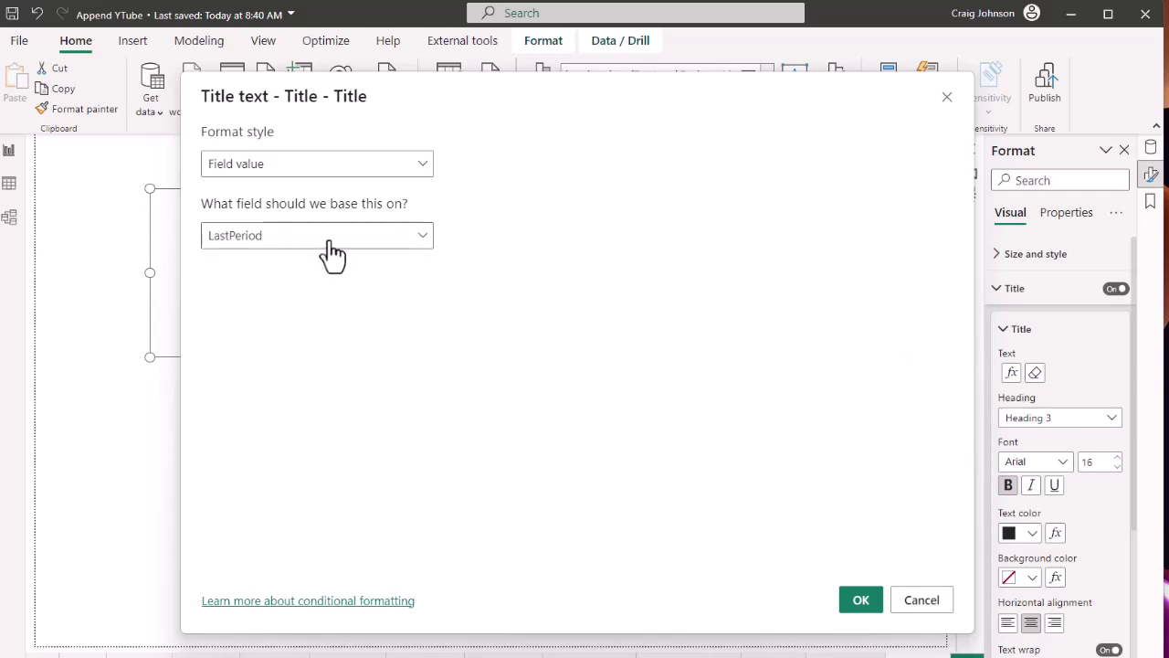
{"action": "left_click", "coordinate": [861, 600]}
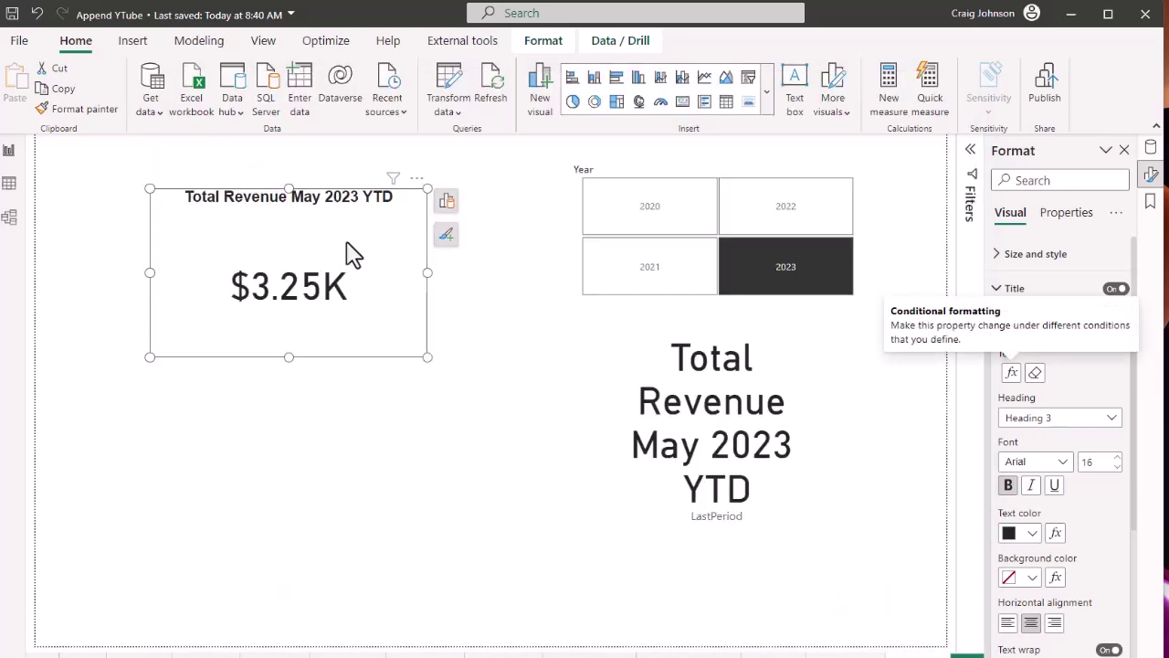
{"action": "left_click", "coordinate": [783, 219]}
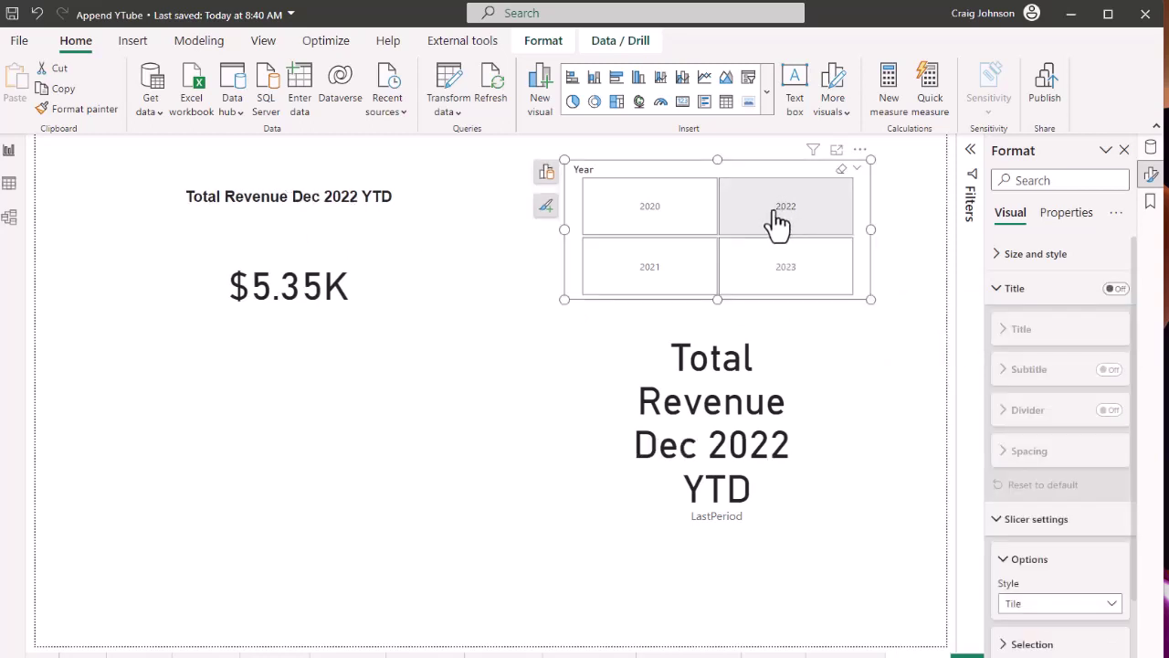
{"action": "left_click", "coordinate": [673, 287]}
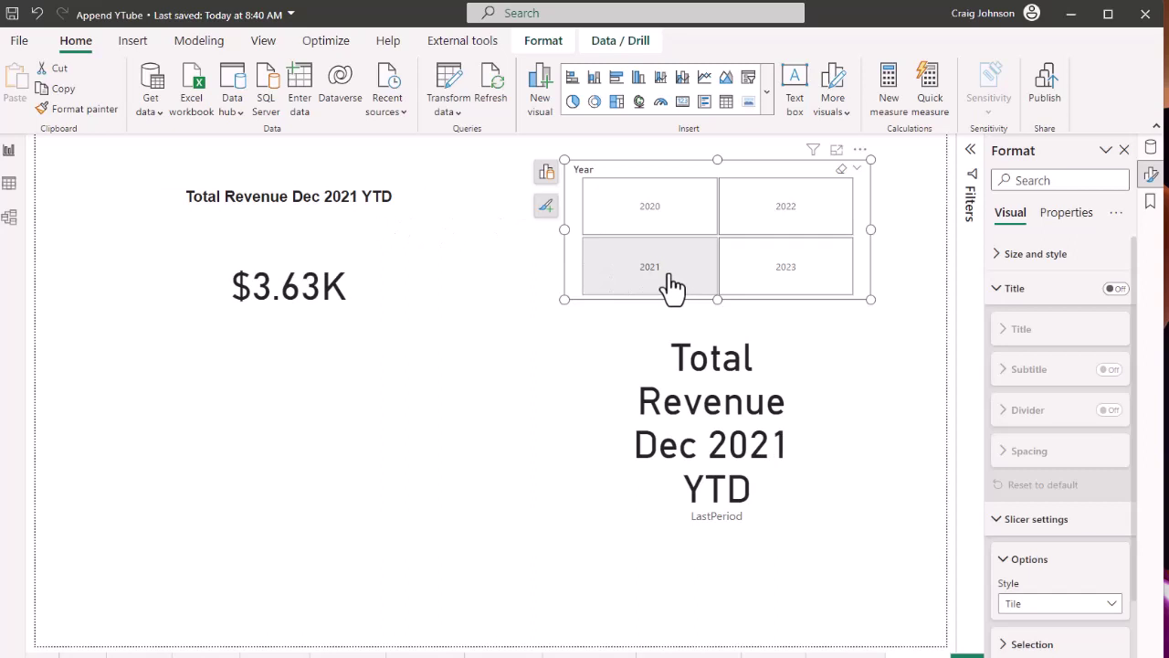
{"action": "left_click", "coordinate": [800, 287]}
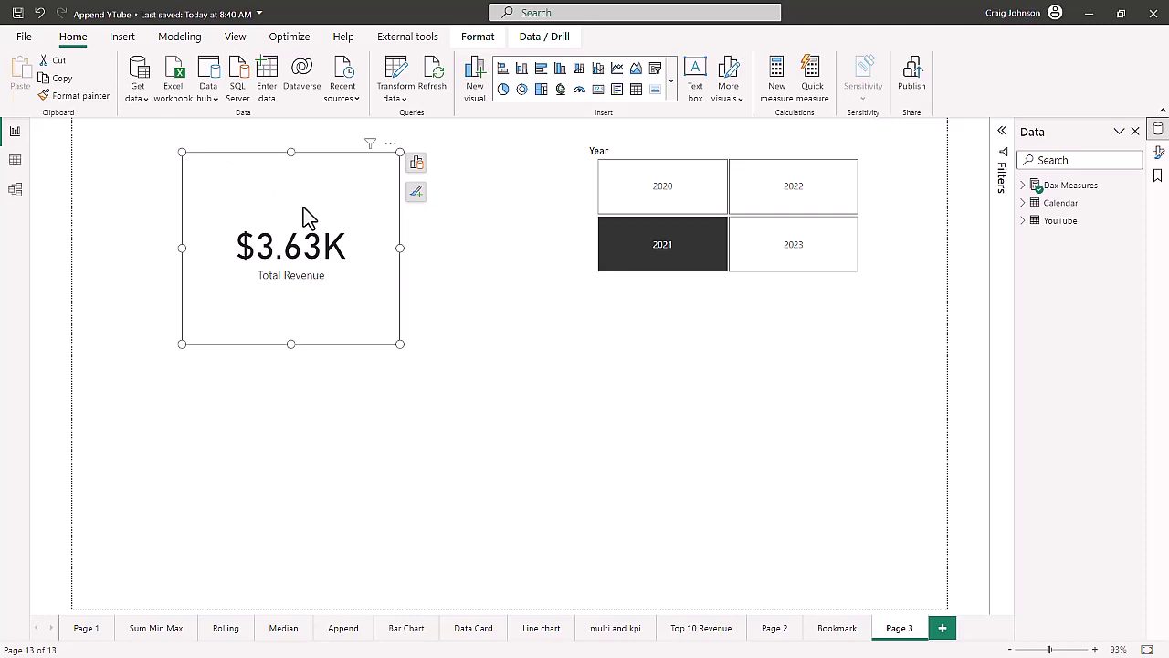
- Try the 2020, 2022 and 2023 year tiles, leaving 2023 selected, and open the Dax Measures options
{"action": "left_click", "coordinate": [677, 197]}
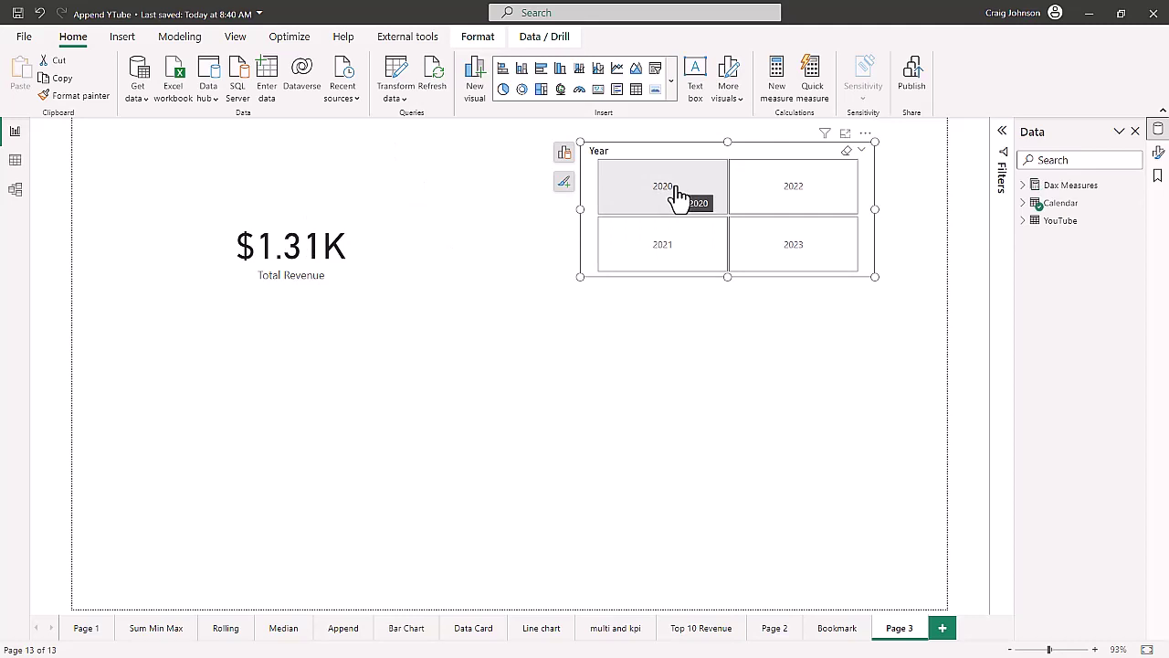
{"action": "left_click", "coordinate": [801, 203]}
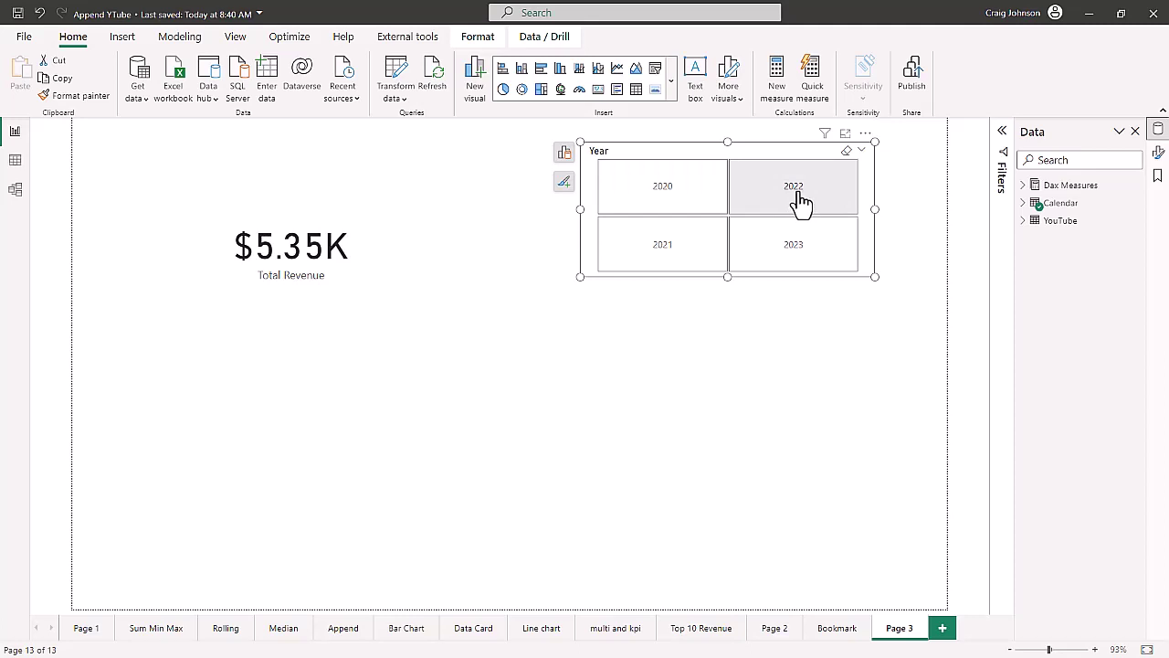
{"action": "left_click", "coordinate": [783, 260]}
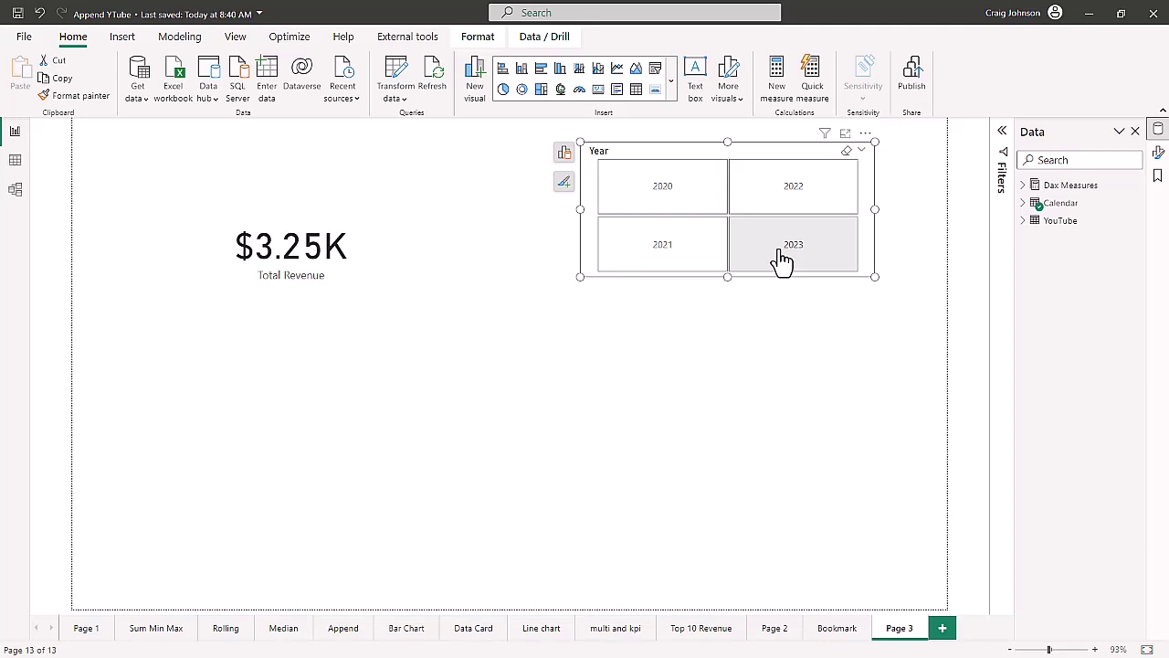
{"action": "left_click", "coordinate": [782, 260]}
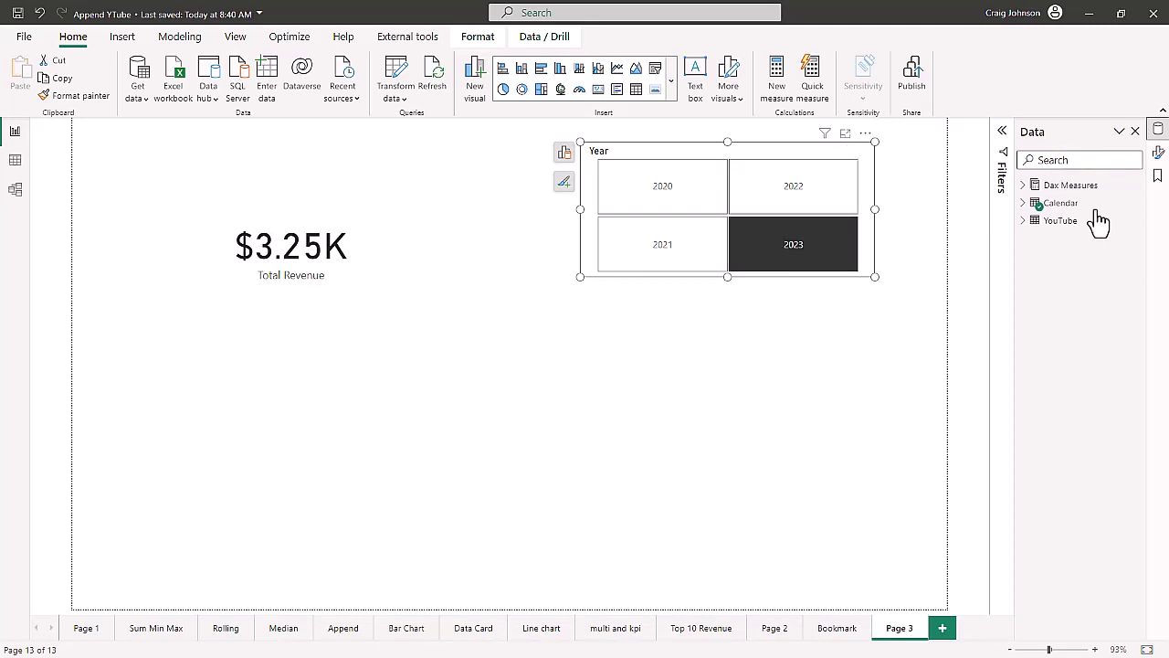
{"action": "left_click", "coordinate": [1136, 185]}
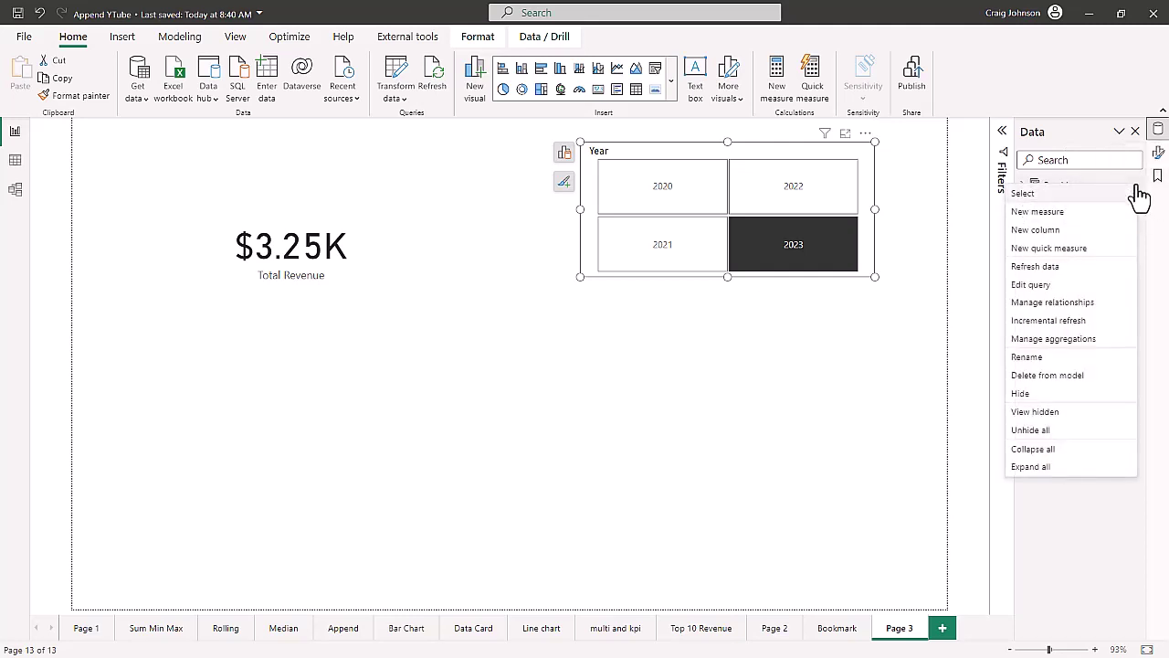
- Start a new measure Last Period = "Total Revenue "& FORMAT( across separate formula lines
{"action": "left_click", "coordinate": [1037, 213]}
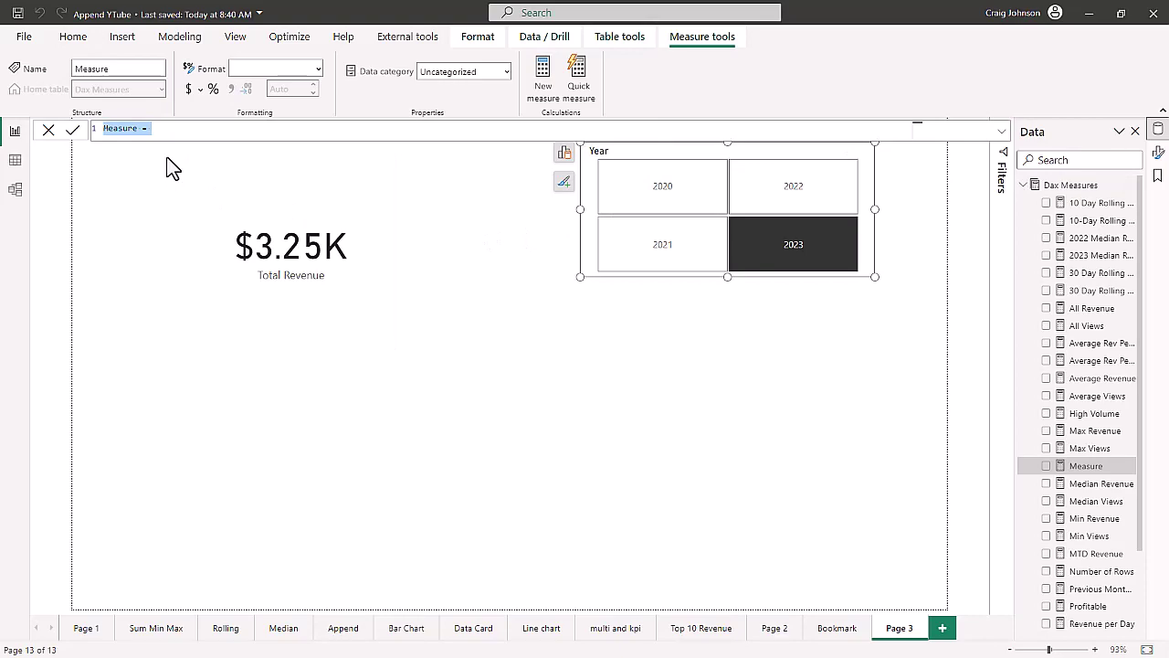
{"action": "type", "text": "Last P"}
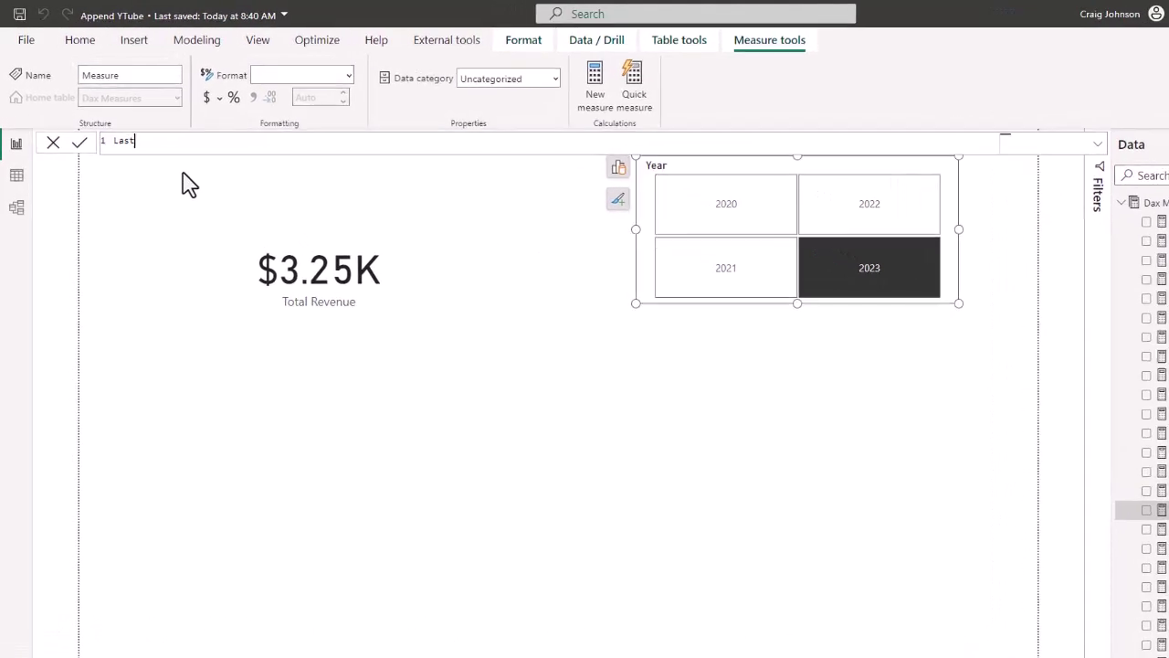
{"action": "type", "text": "eriod ="}
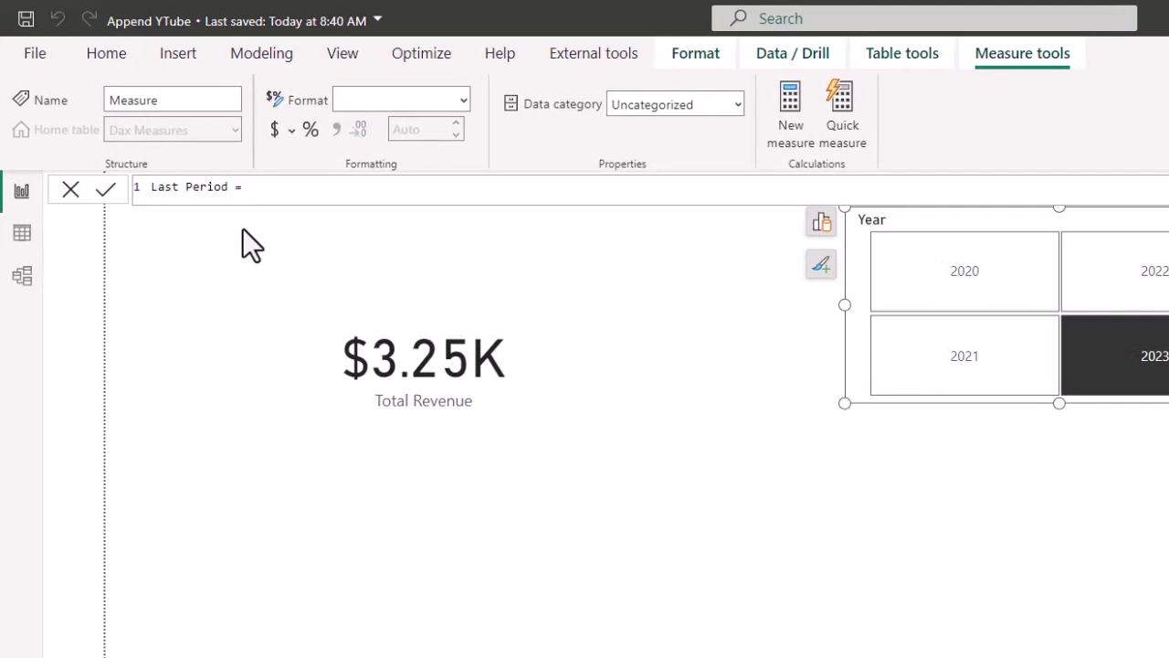
{"action": "key", "text": "shift+Return"}
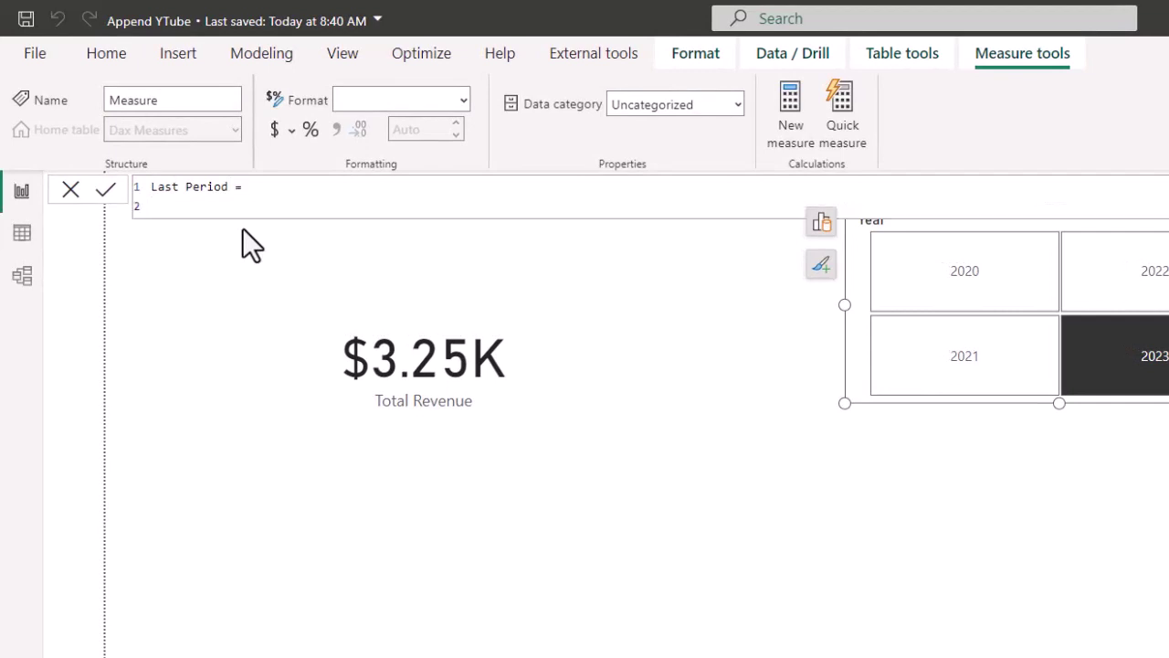
{"action": "type", "text": "\"Total Revenue \"&"}
{"action": "type", "text": "FORMAT("}
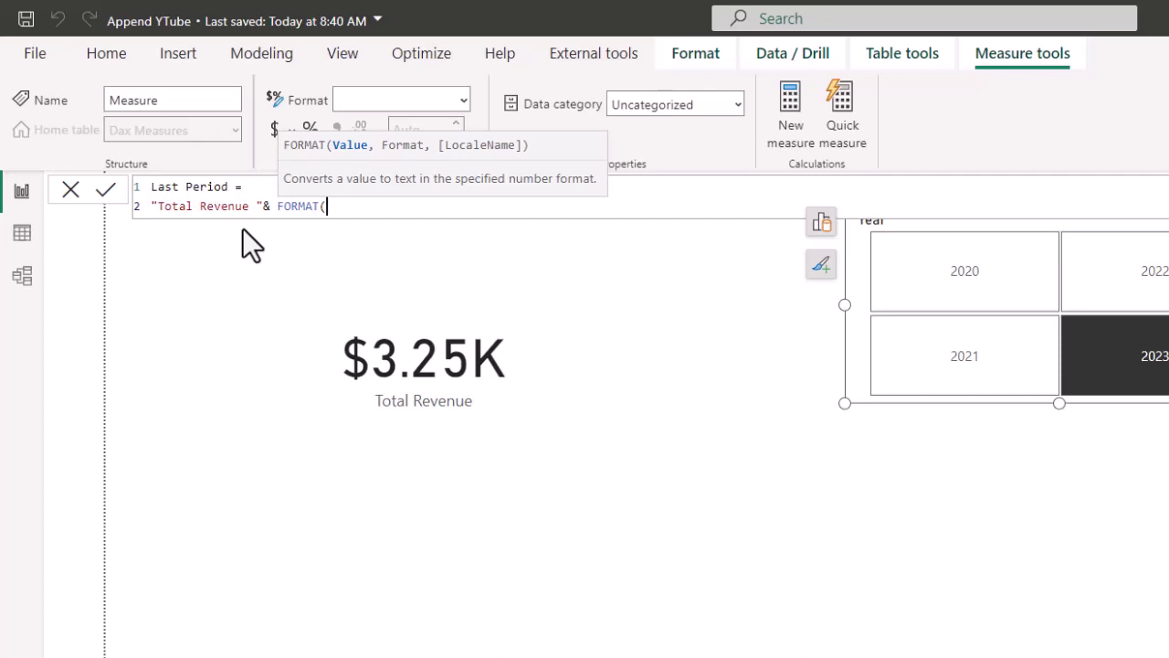
{"action": "key", "text": "shift+Return"}
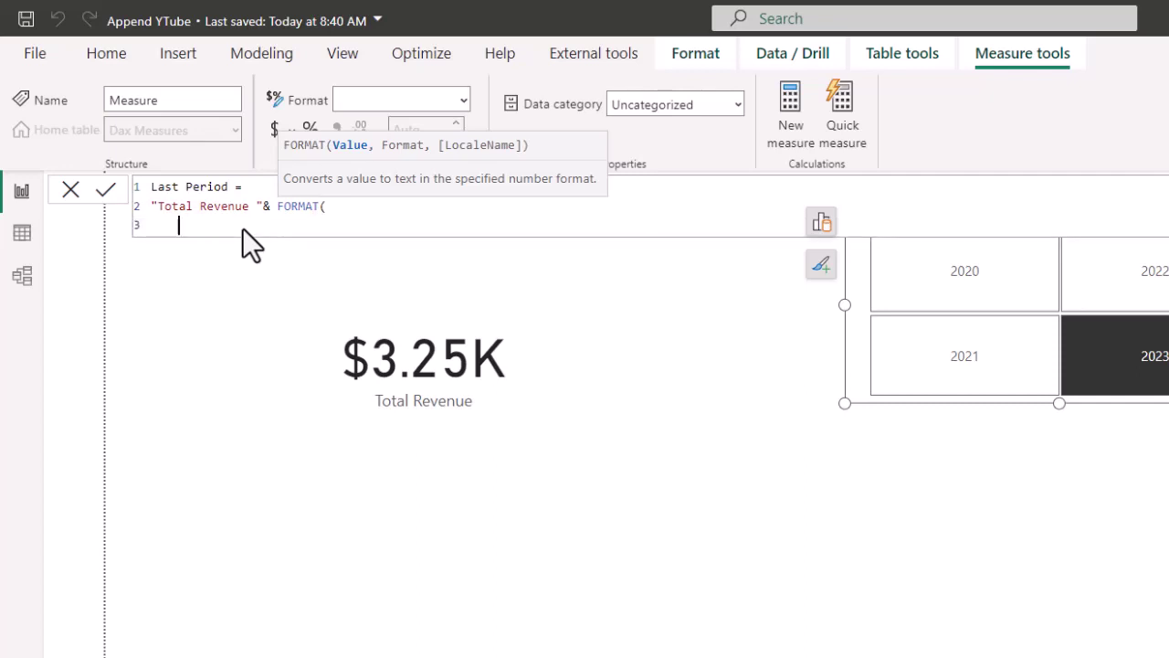
- Add MAX(YouTube[Date]) as the first FORMAT argument in the Last Period formula
{"action": "type", "text": "max"}
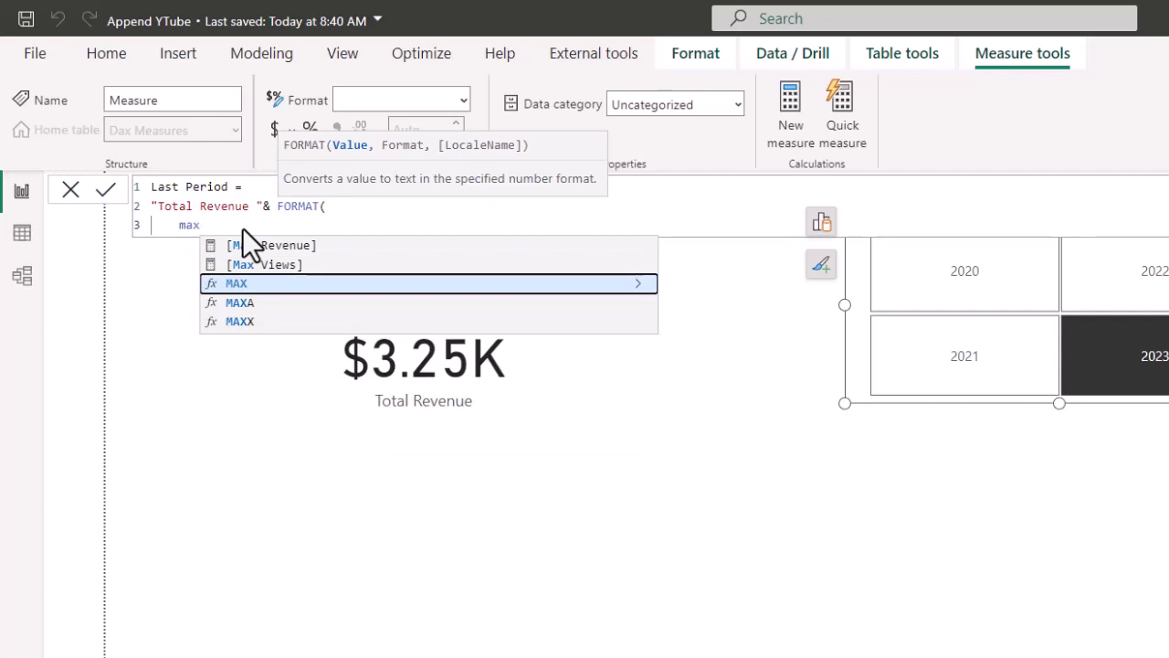
{"action": "key", "text": "Tab"}
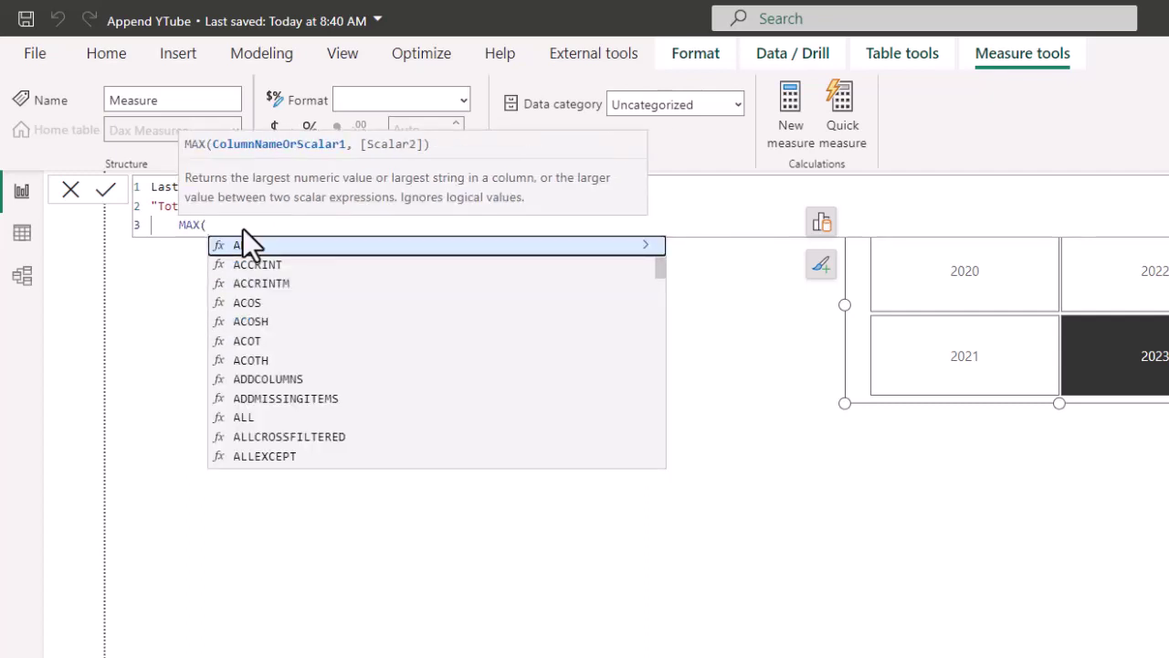
{"action": "key", "text": "shift+Return"}
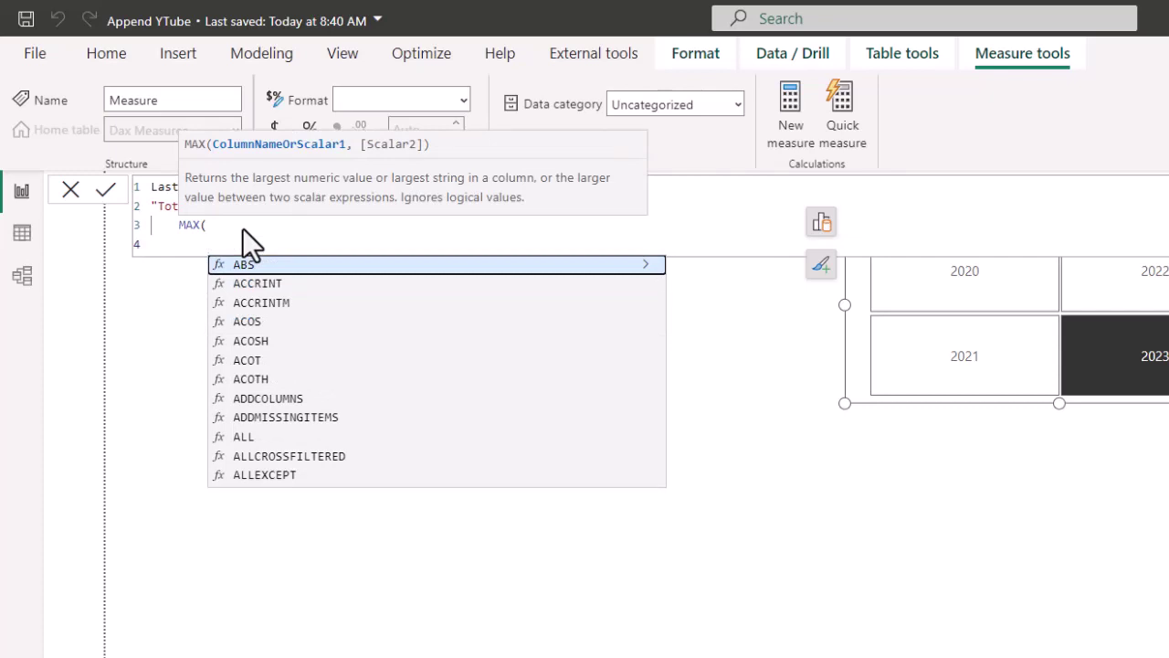
{"action": "type", "text": "youtu"}
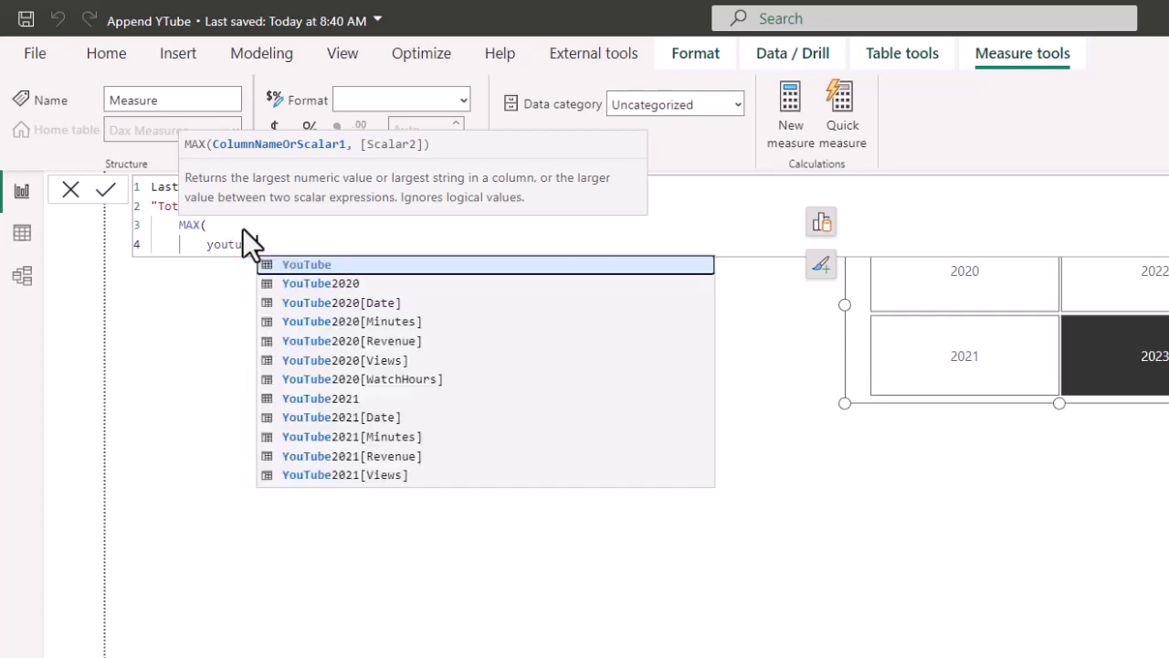
{"action": "key", "text": "Down"}
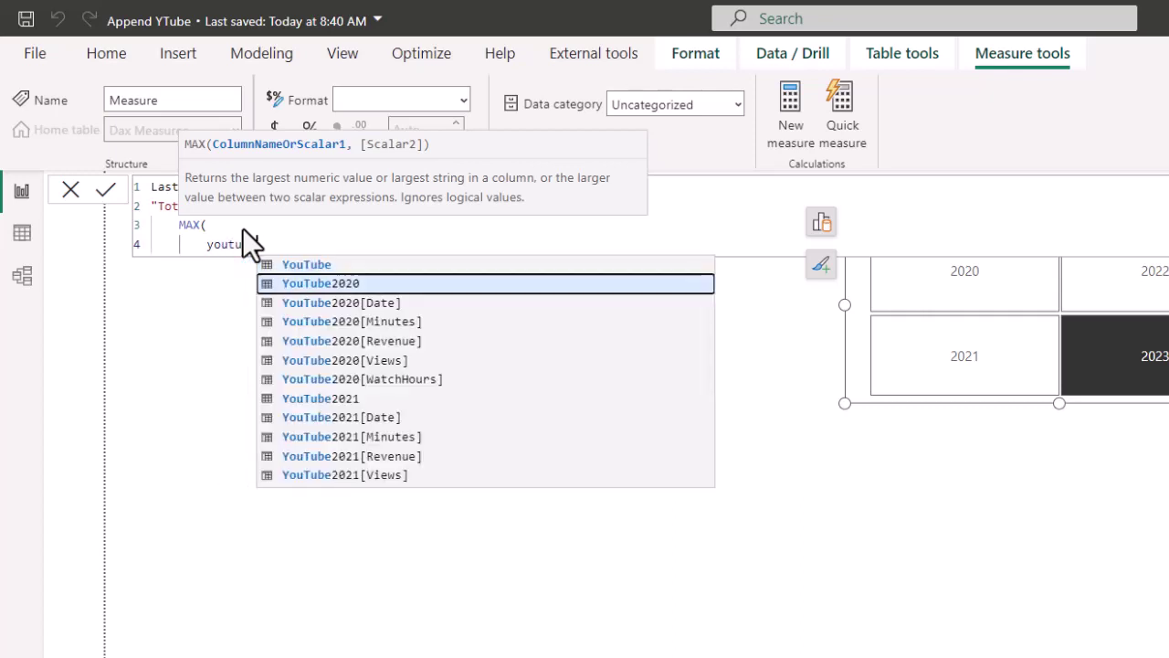
{"action": "key", "text": "Down"}
{"action": "key", "text": "Down"}
{"action": "key", "text": "Down"}
{"action": "key", "text": "Down"}
{"action": "key", "text": "Down"}
{"action": "key", "text": "Down"}
{"action": "key", "text": "Down"}
{"action": "key", "text": "Down"}
{"action": "key", "text": "Down"}
{"action": "key", "text": "Down"}
{"action": "key", "text": "Down"}
{"action": "key", "text": "Down"}
{"action": "key", "text": "Down"}
{"action": "key", "text": "Down"}
{"action": "key", "text": "Down"}
{"action": "key", "text": "Down"}
{"action": "key", "text": "Down"}
{"action": "key", "text": "Down"}
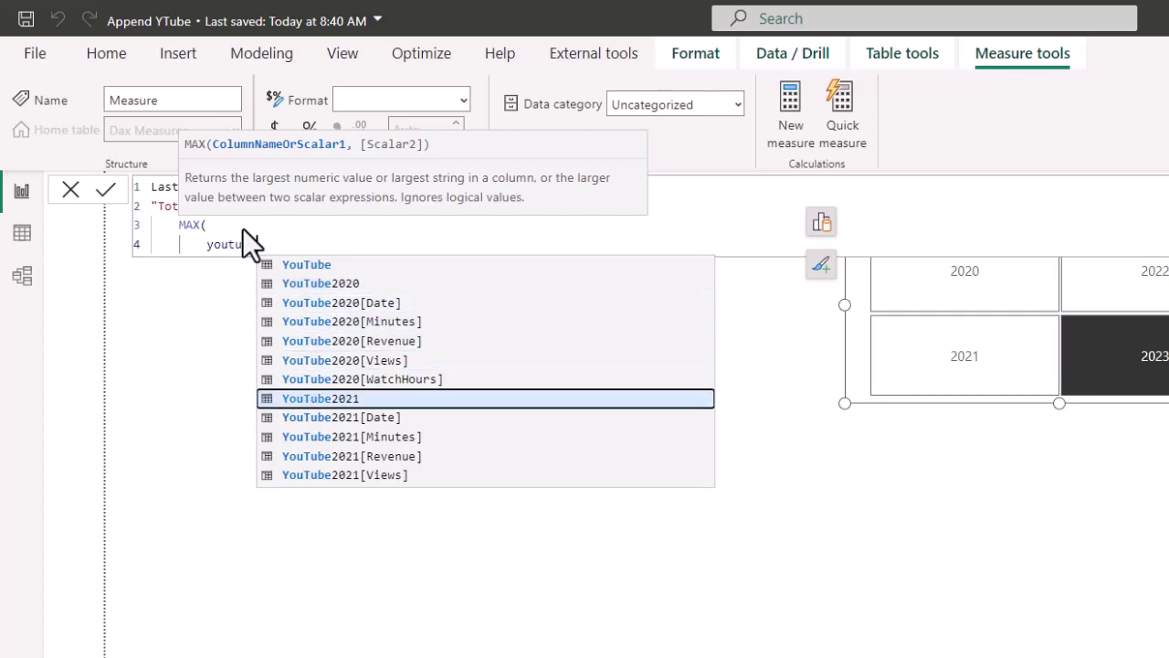
{"action": "key", "text": "Up"}
{"action": "key", "text": "Up"}
{"action": "key", "text": "Up"}
{"action": "key", "text": "Up"}
{"action": "key", "text": "Up"}
{"action": "key", "text": "Up"}
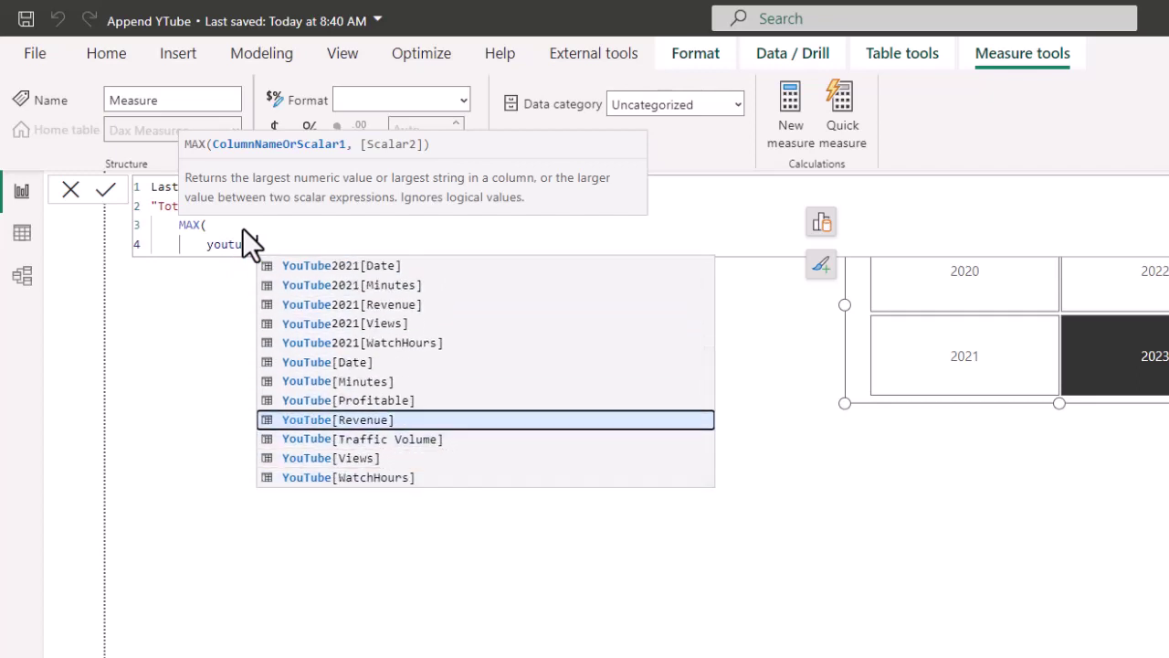
{"action": "key", "text": "Tab"}
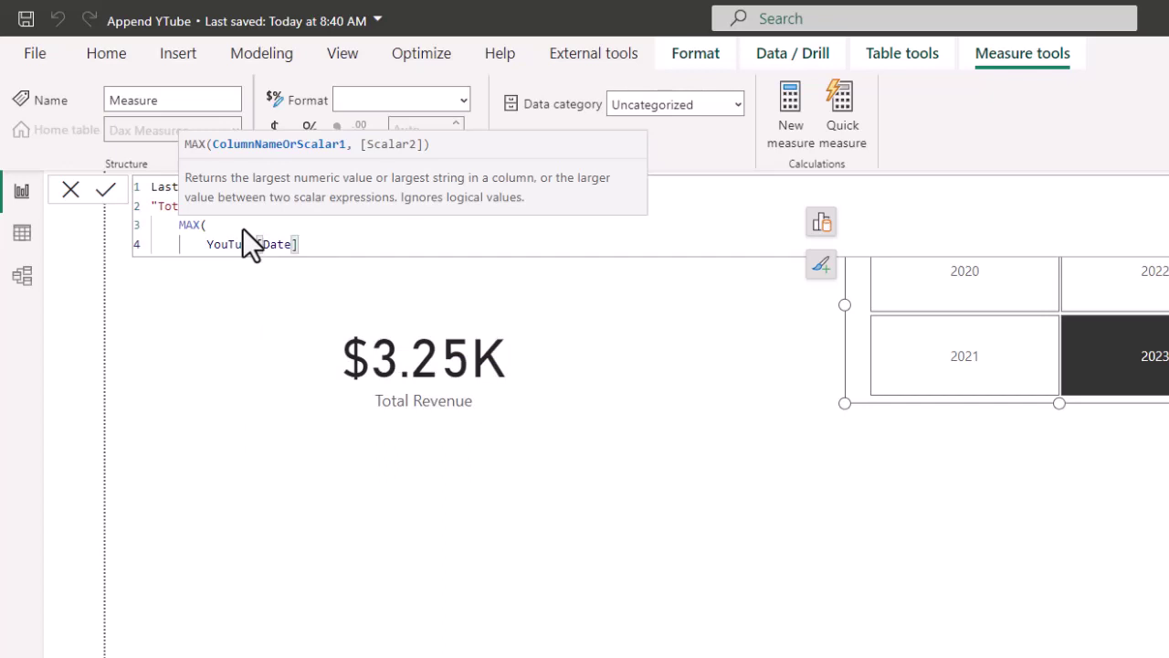
- Close MAX with a comma and add the "mmm YYYY" format with the YTD suffix
{"action": "key", "text": "Return"}
{"action": "key", "text": "BackSpace"}
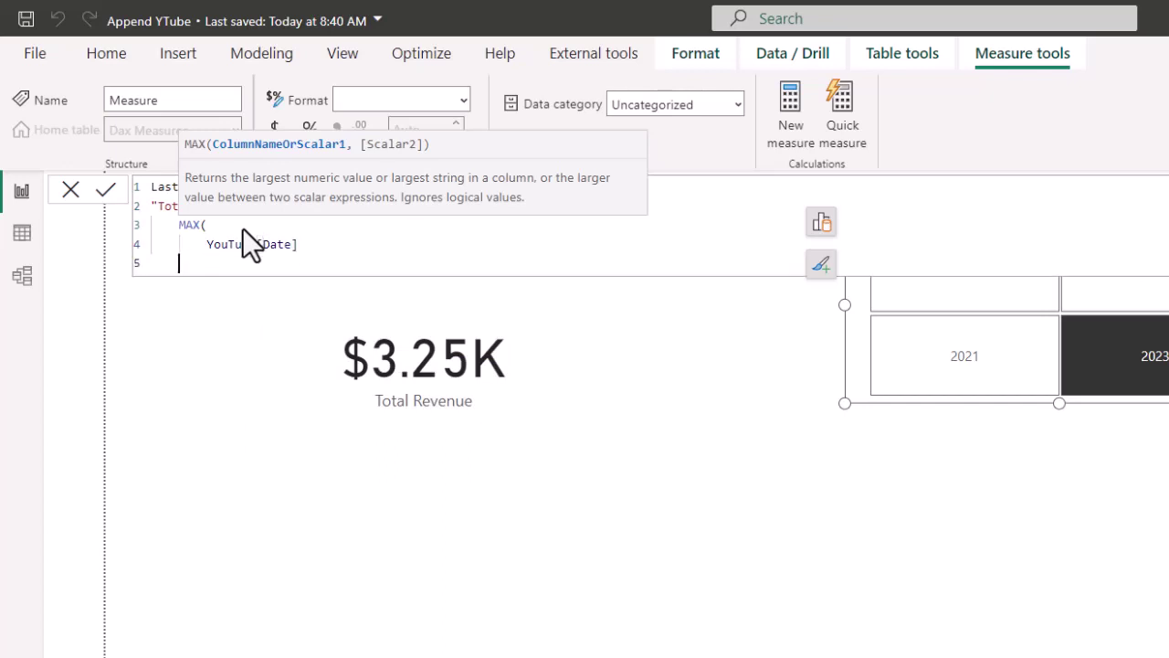
{"action": "type", "text": "),"}
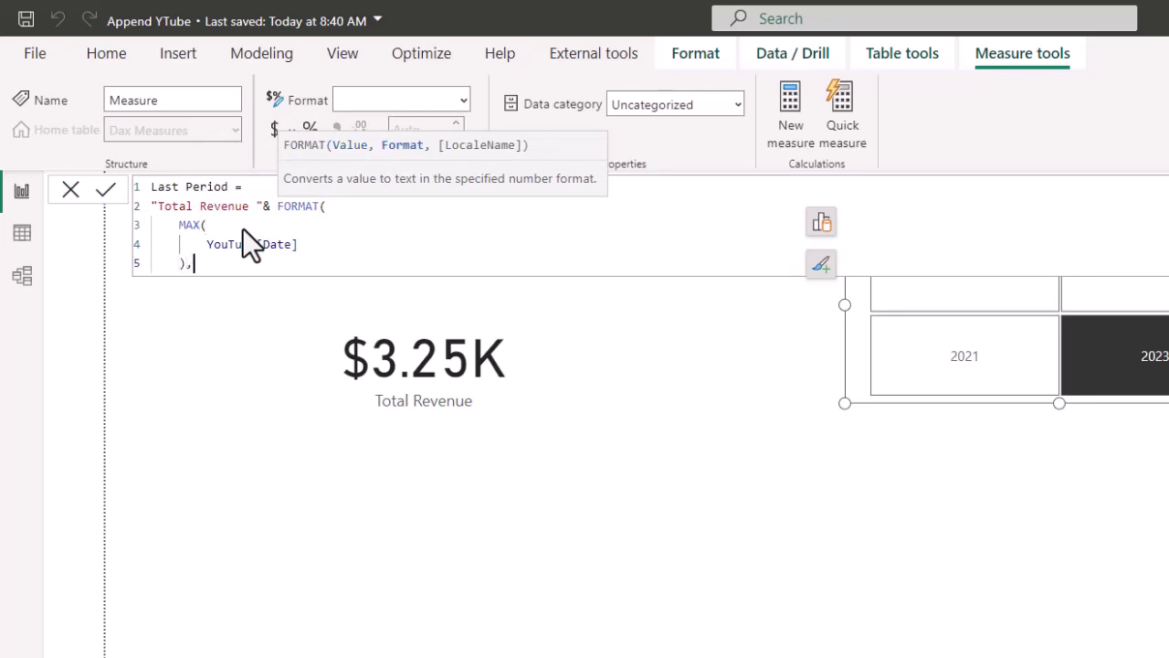
{"action": "key", "text": "Return"}
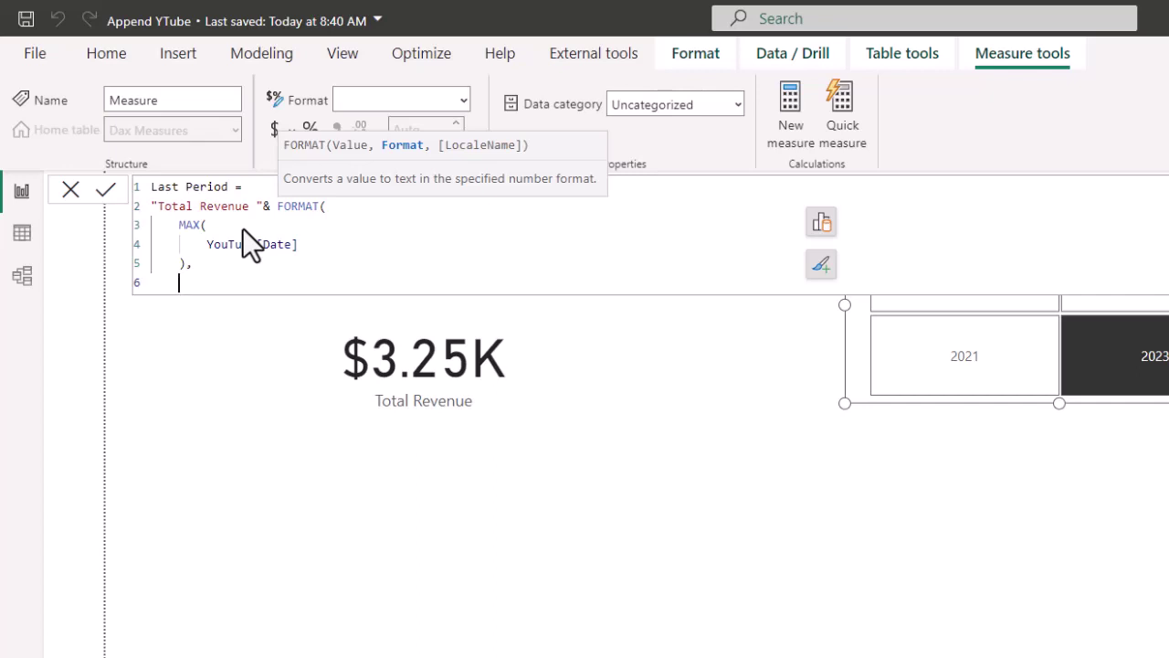
{"action": "type", "text": "\"mmm YYYY)& YTD\""}
- Commit the finished Last Period measure with its month-year format and YTD suffix
{"action": "key", "text": "Escape"}
{"action": "key", "text": "Return"}
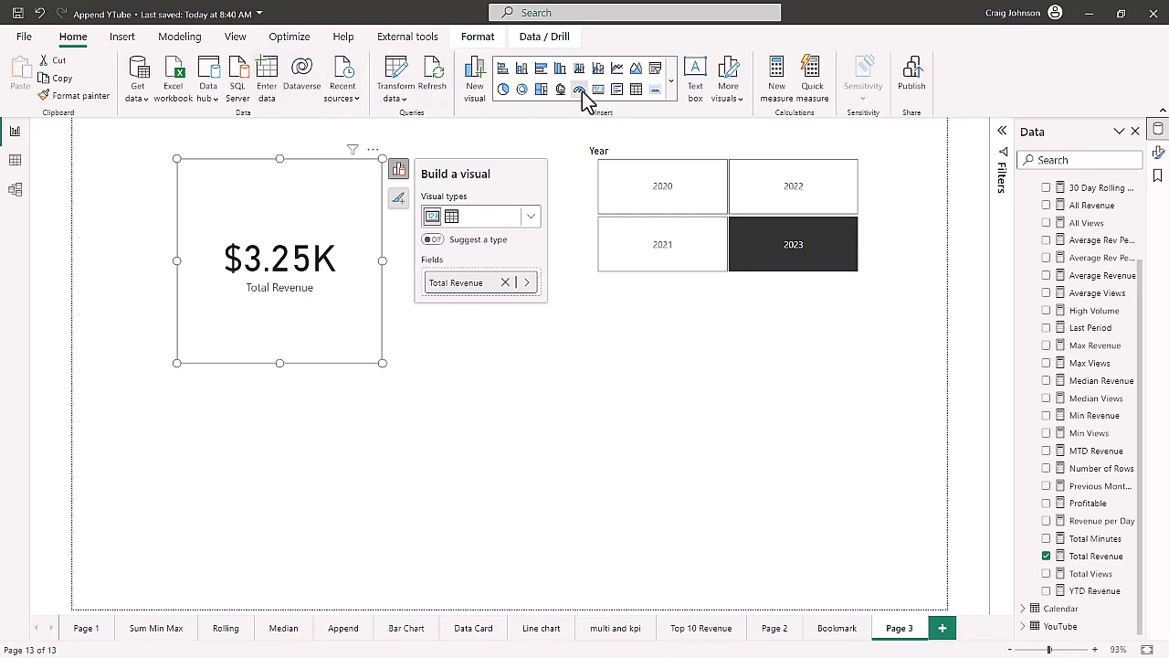
- Add a second card on the right showing Last Period, then bring up formatting for the $3.25K card
{"action": "left_click", "coordinate": [630, 359]}
{"action": "left_click", "coordinate": [596, 90]}
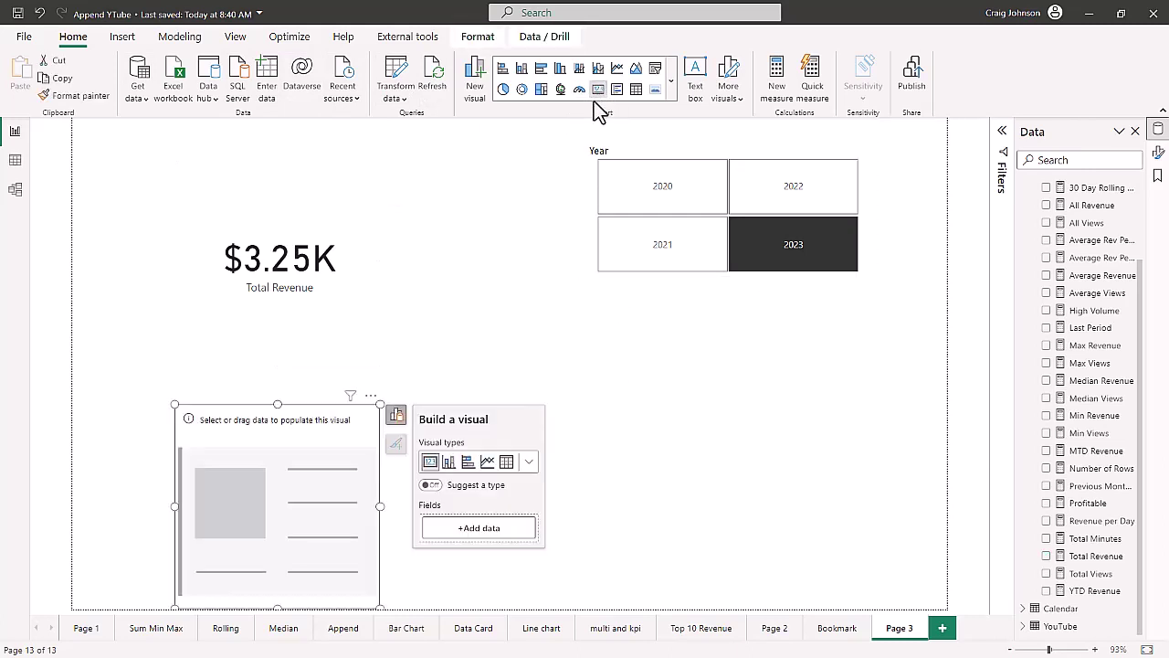
{"action": "left_click_drag", "start_coordinate": [261, 442], "coordinate": [650, 384]}
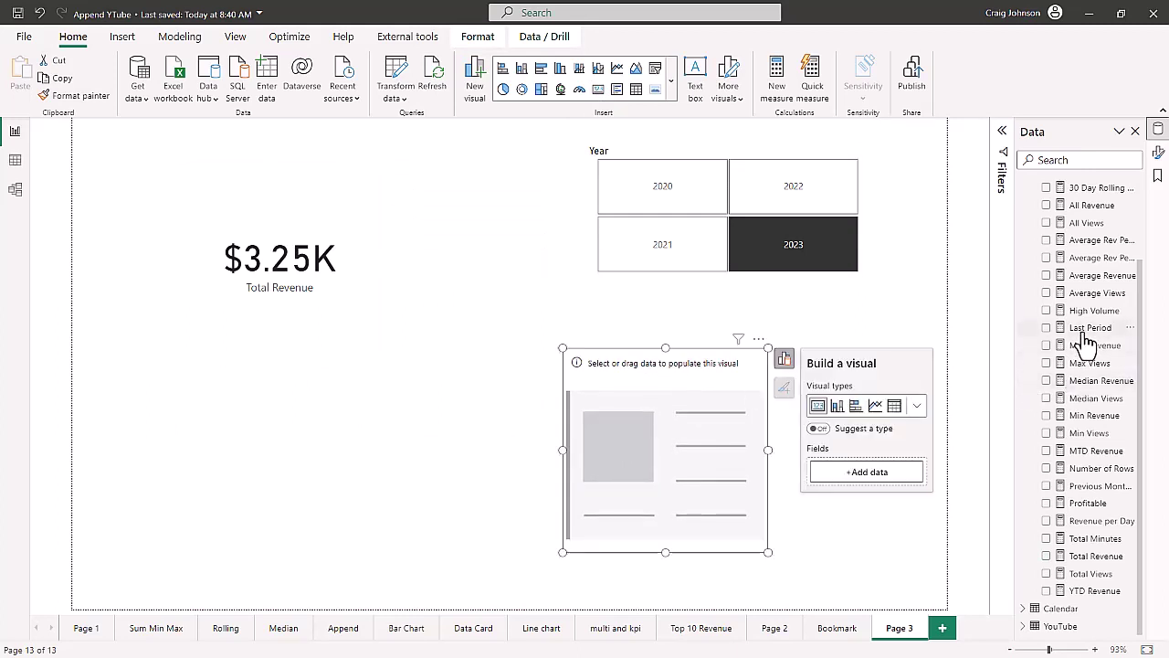
{"action": "left_click_drag", "start_coordinate": [1088, 329], "coordinate": [685, 477]}
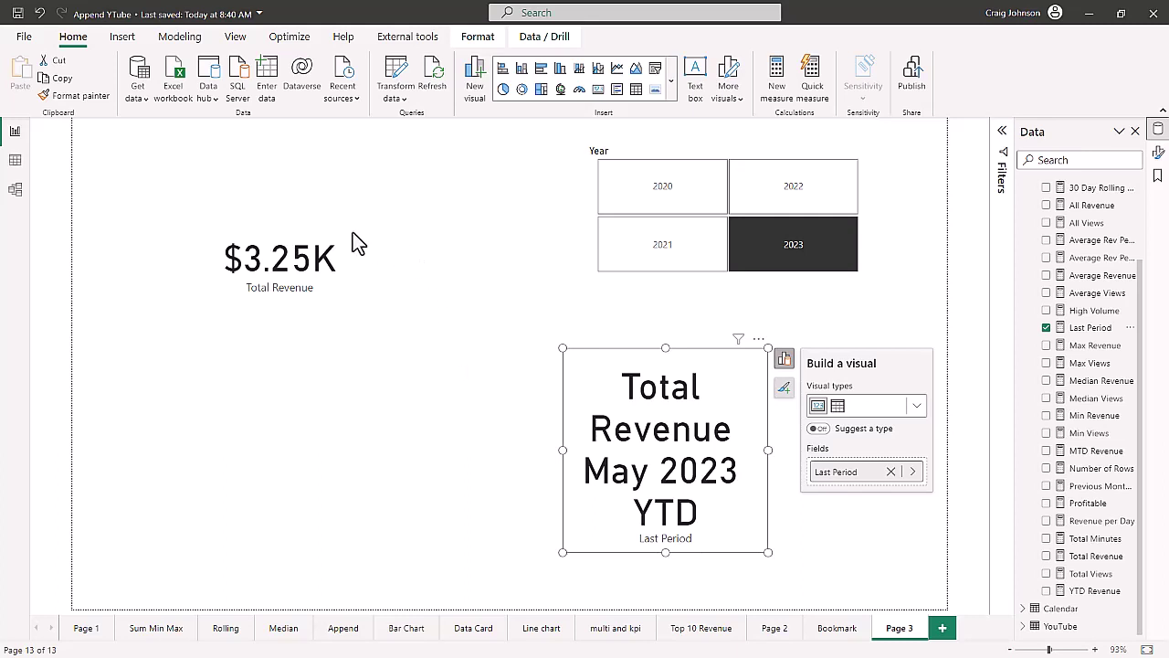
{"action": "left_click", "coordinate": [308, 202]}
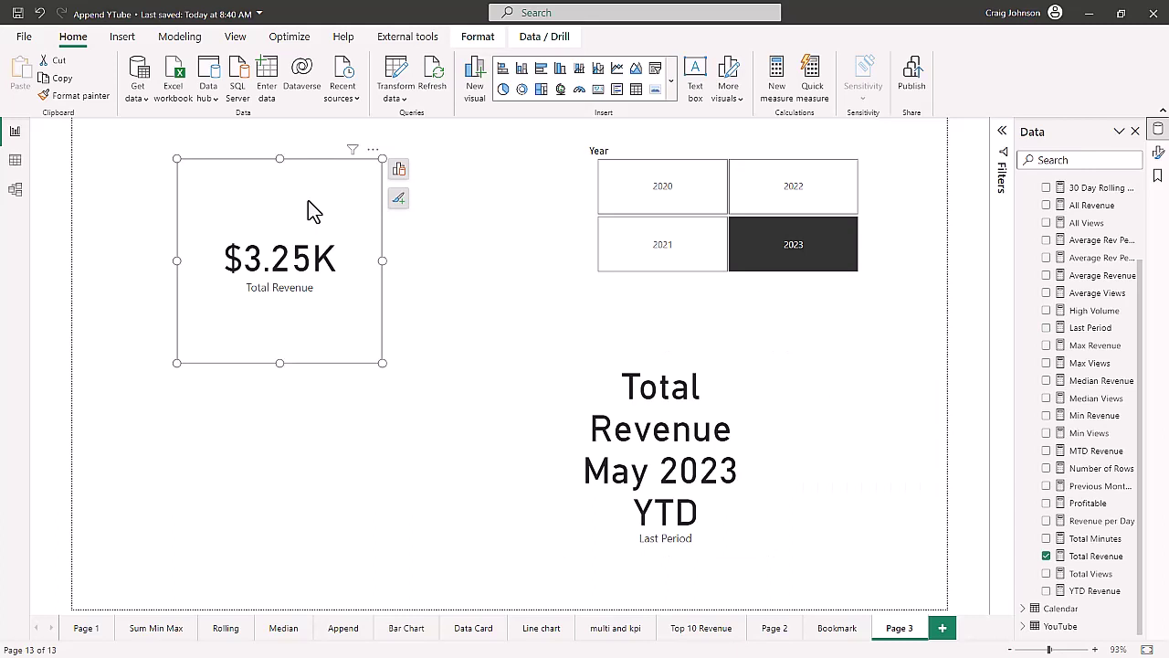
{"action": "left_click", "coordinate": [1157, 155]}
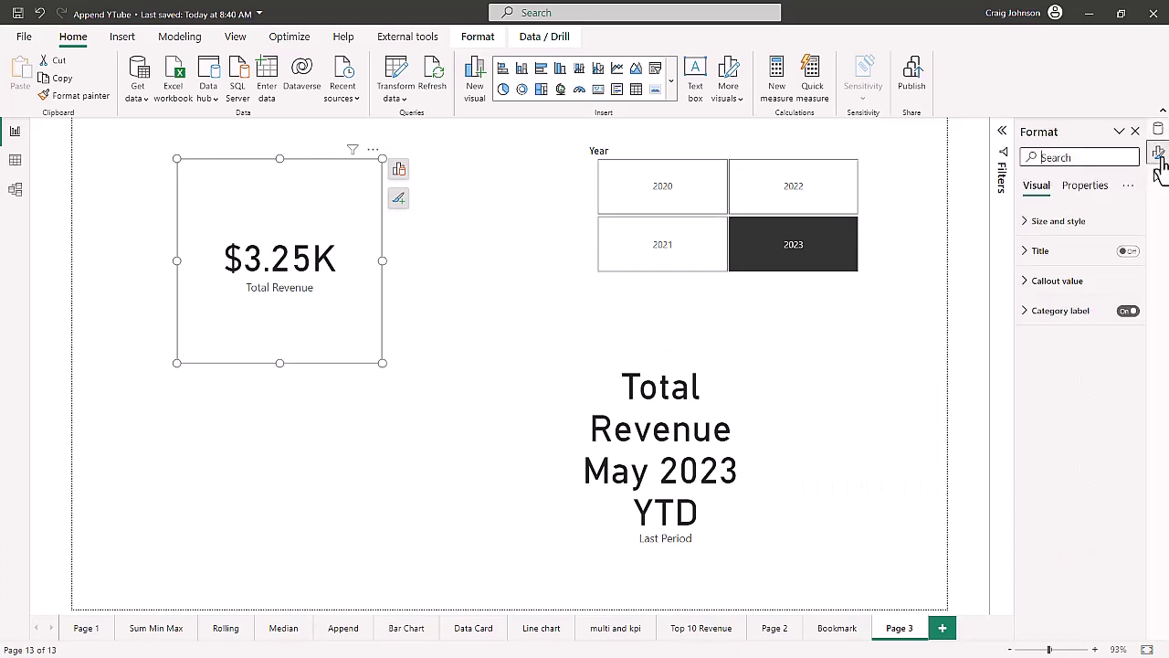
- Turn off the $3.25K card's category label and switch its title on
{"action": "left_click", "coordinate": [1126, 313]}
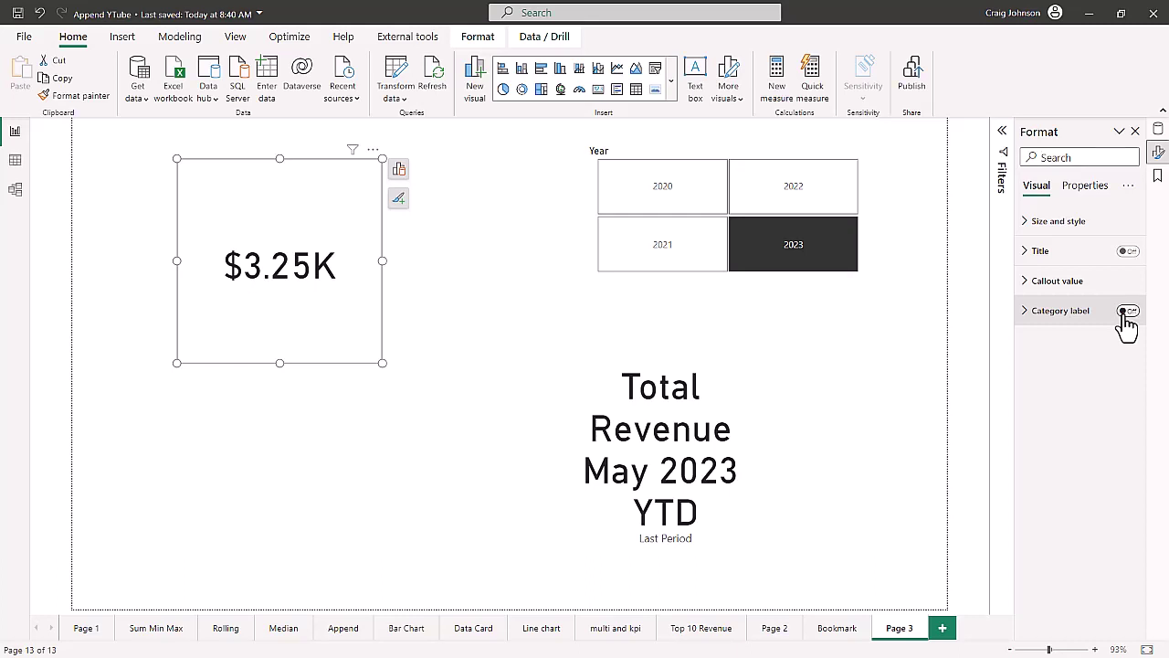
{"action": "left_click", "coordinate": [1037, 255]}
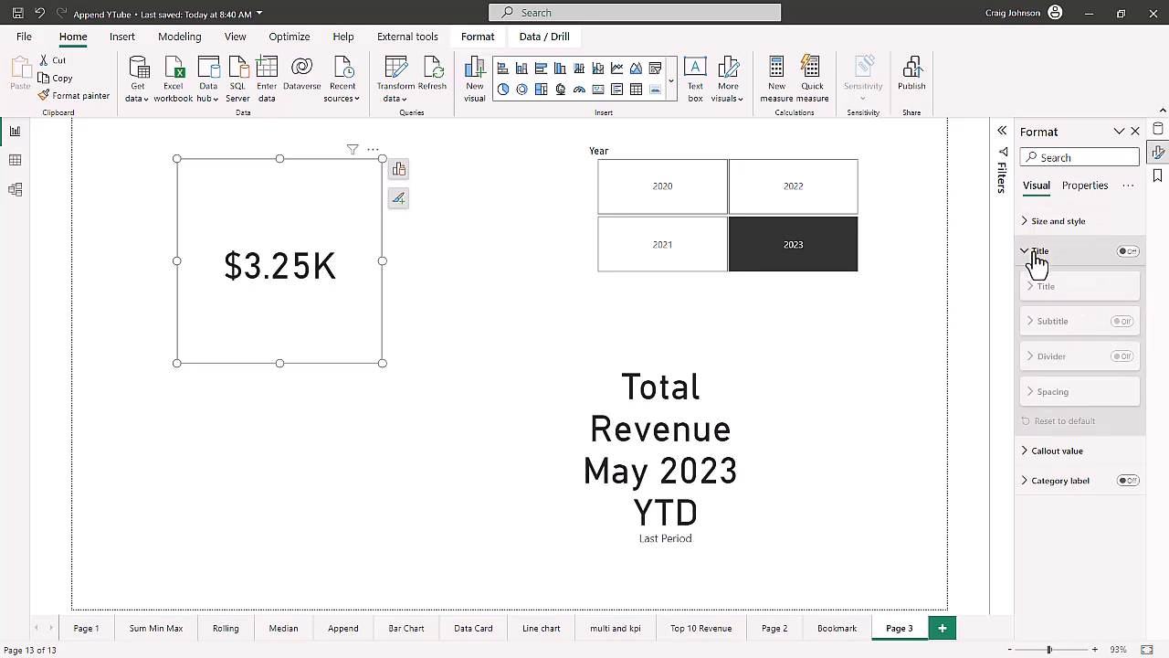
{"action": "left_click", "coordinate": [1130, 252]}
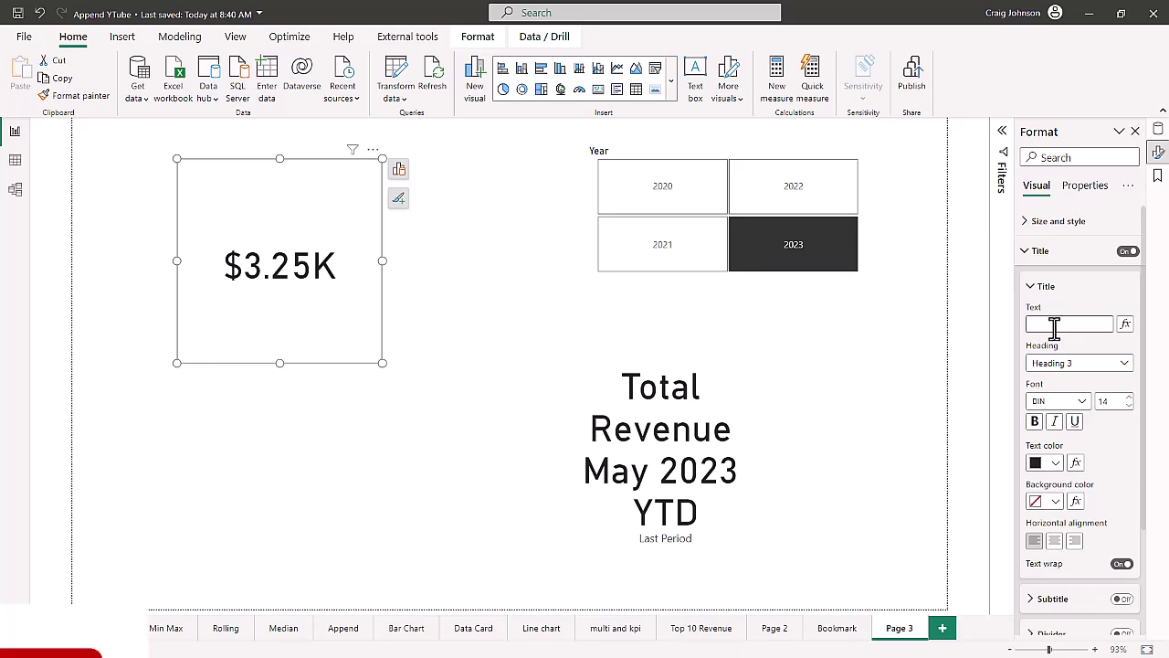
- Set the card's title text to the field value Dax Measures > Last Period
{"action": "left_click", "coordinate": [1126, 325]}
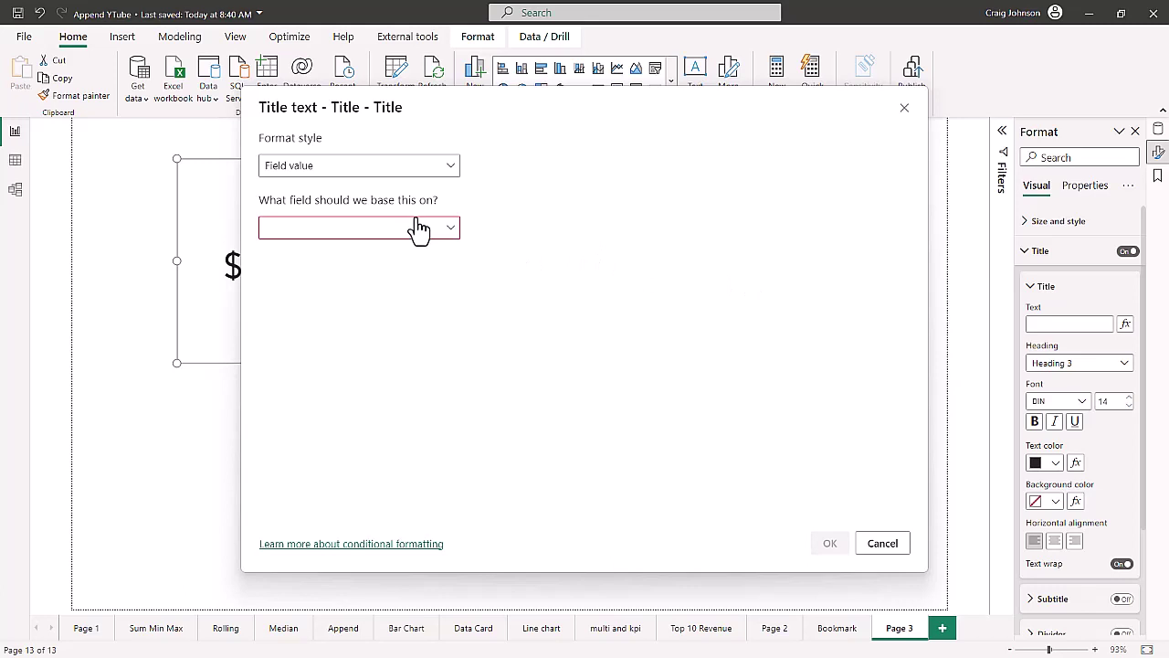
{"action": "left_click", "coordinate": [450, 231]}
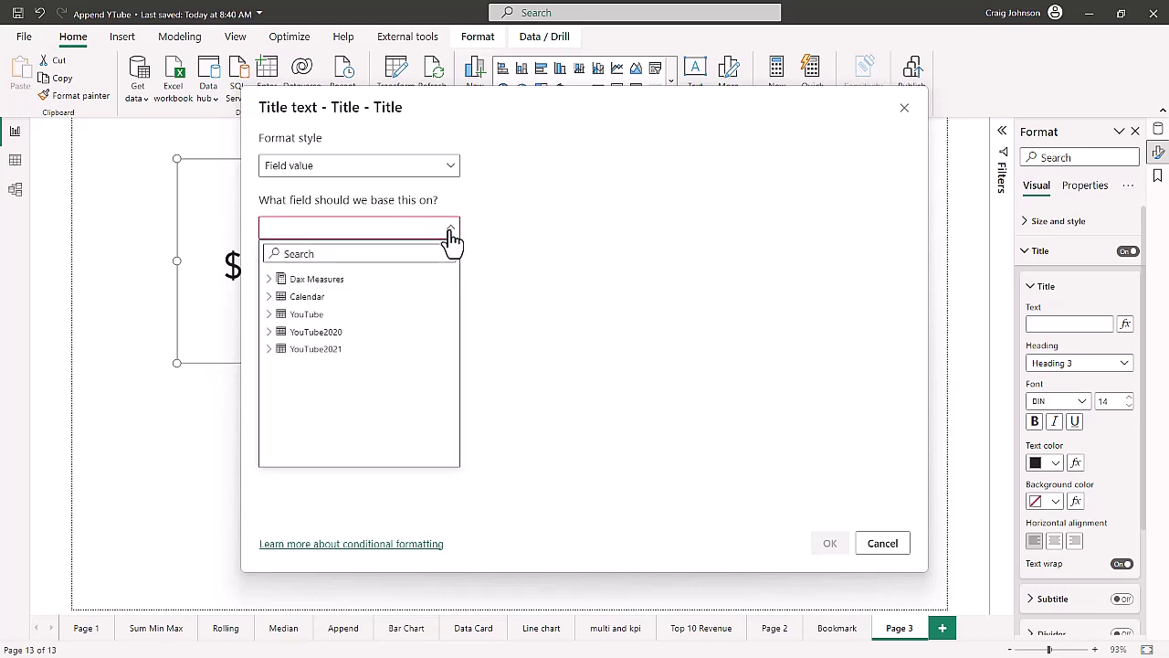
{"action": "left_click", "coordinate": [269, 280]}
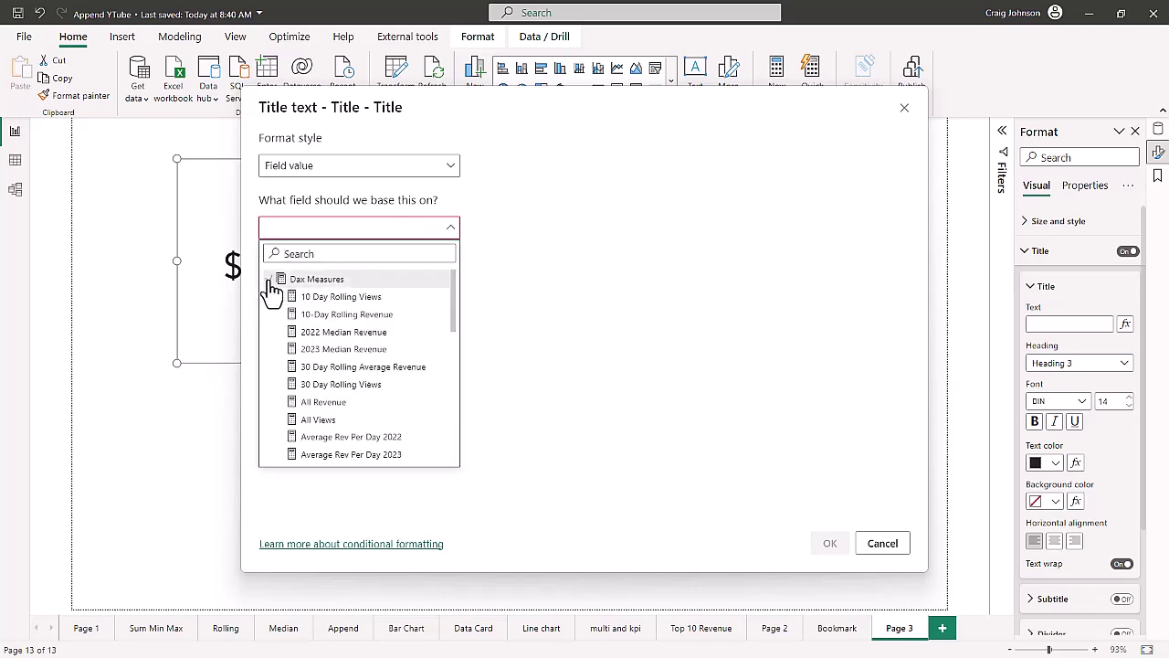
{"action": "scroll", "coordinate": [405, 370], "scroll_direction": "down", "scroll_amount": 4}
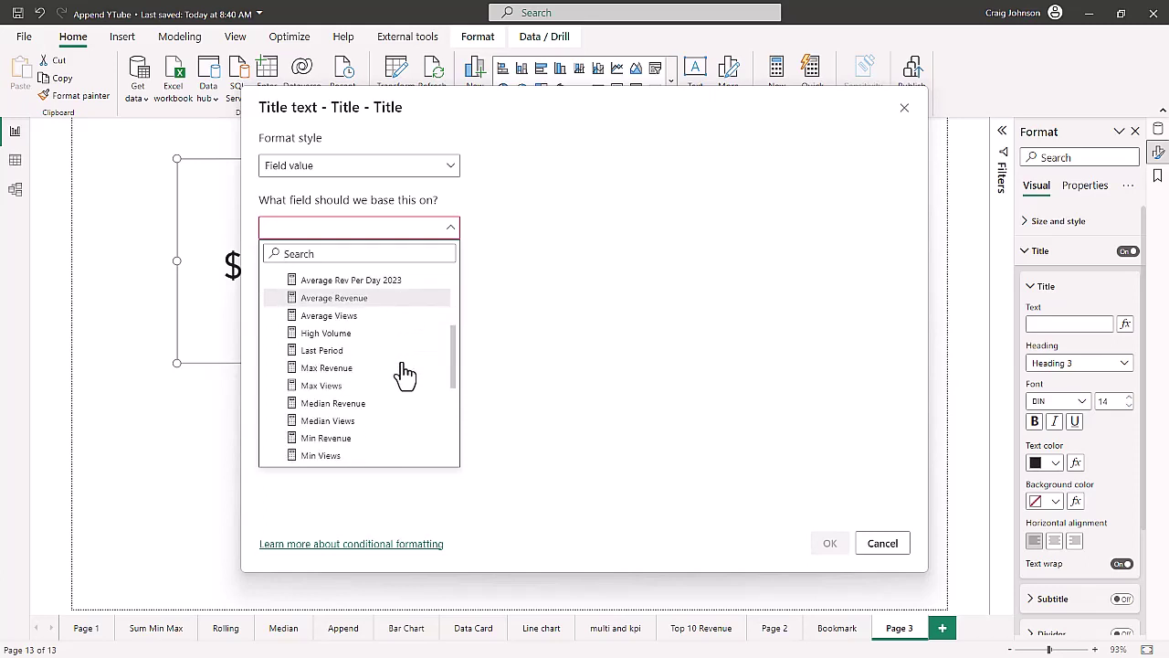
{"action": "left_click", "coordinate": [315, 370]}
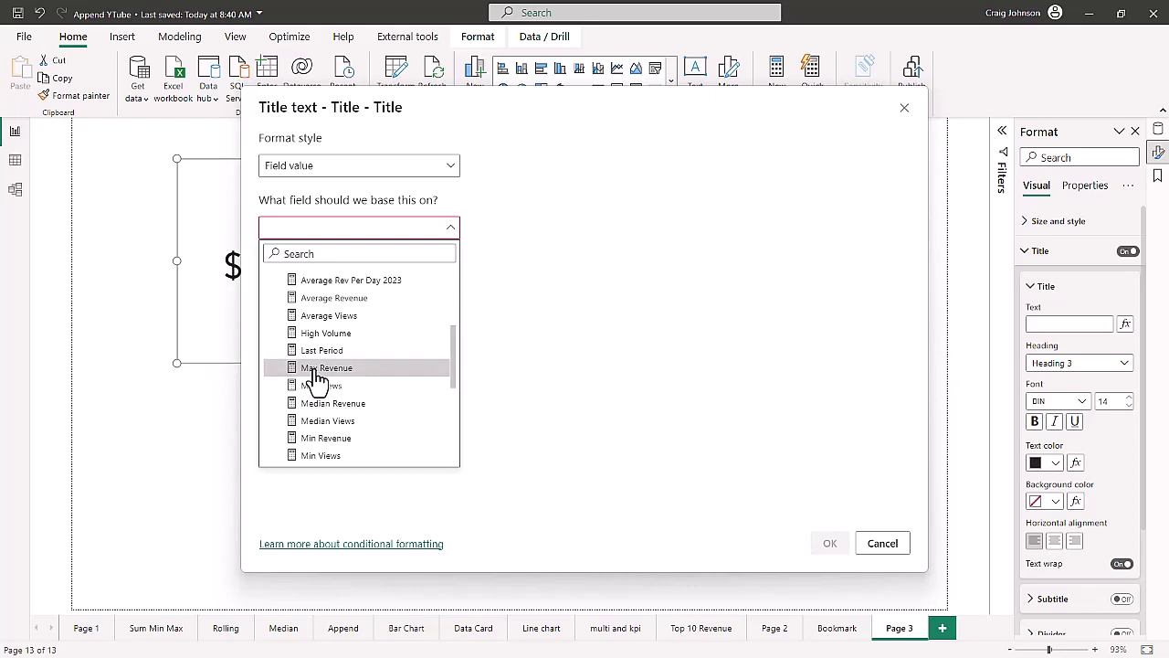
{"action": "left_click", "coordinate": [451, 227]}
{"action": "scroll", "coordinate": [359, 379], "scroll_direction": "down", "scroll_amount": 3}
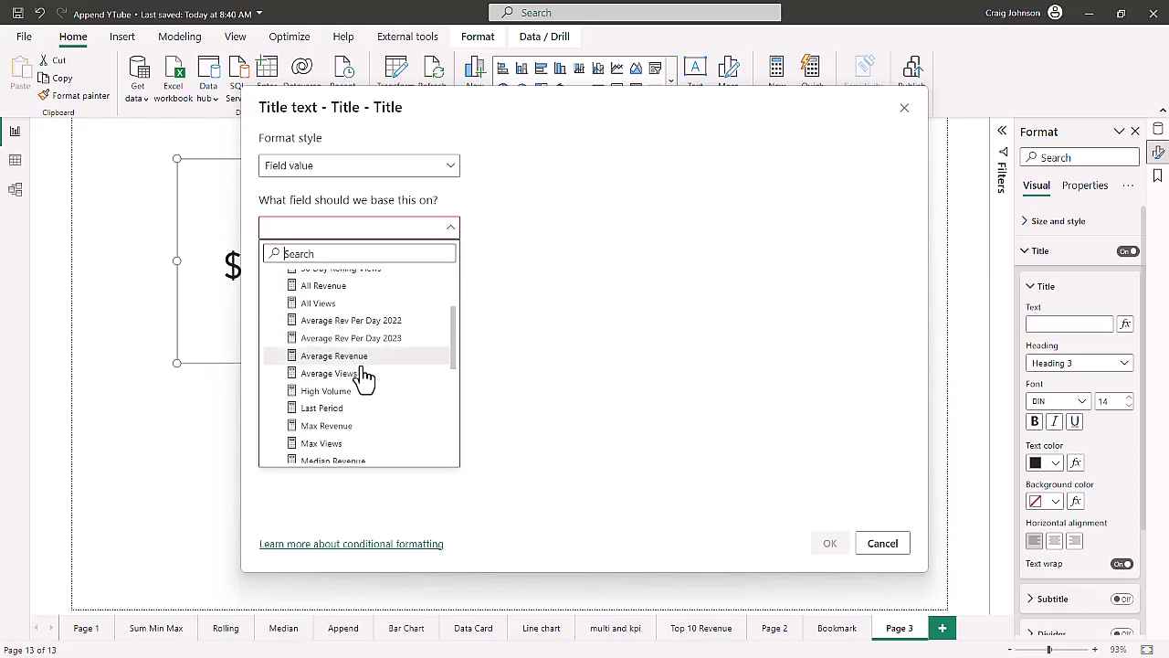
{"action": "left_click", "coordinate": [332, 411]}
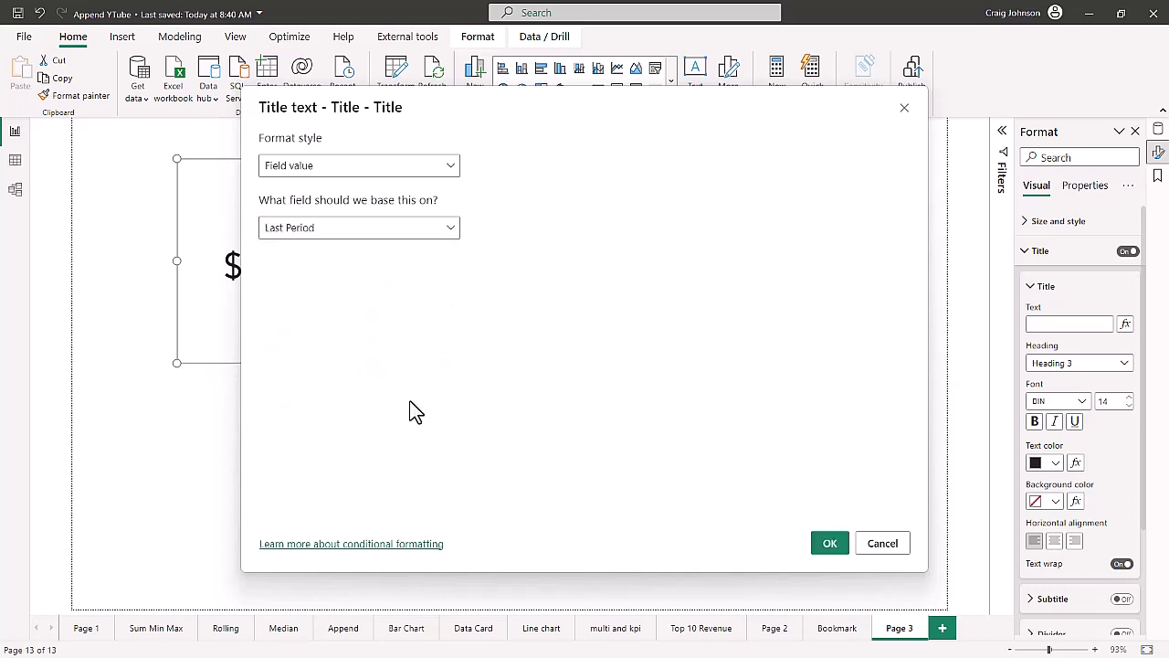
{"action": "left_click", "coordinate": [827, 546]}
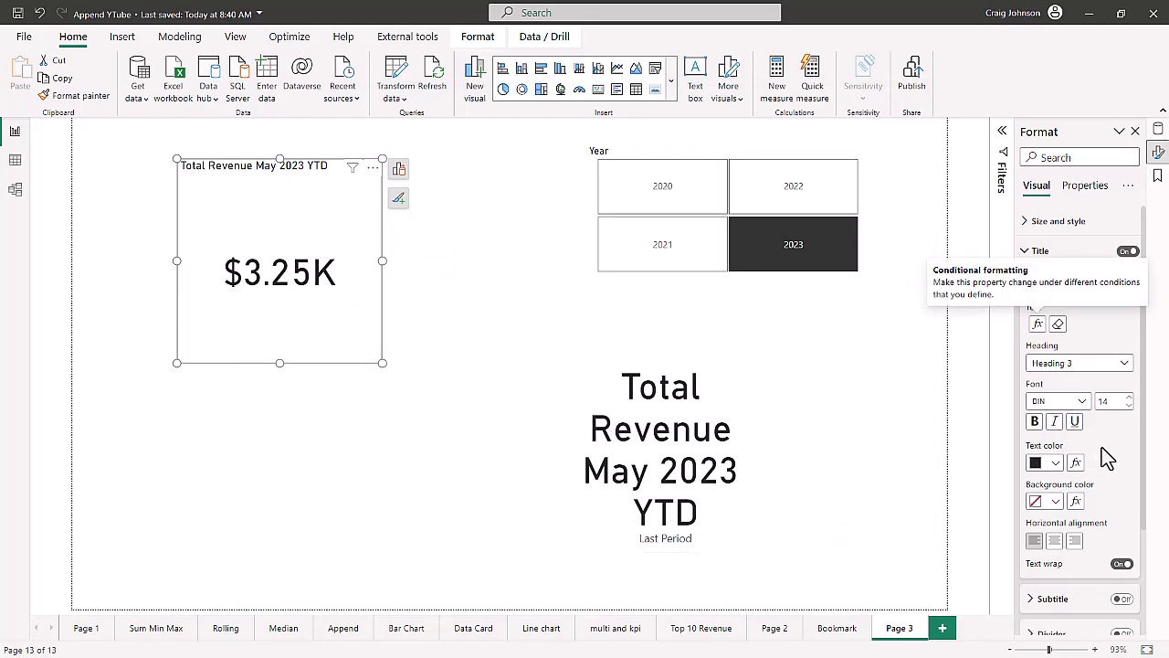
- Raise the card title's font size to 16 and widen the card so it fits
{"action": "left_click", "coordinate": [1130, 402]}
{"action": "left_click", "coordinate": [1129, 402]}
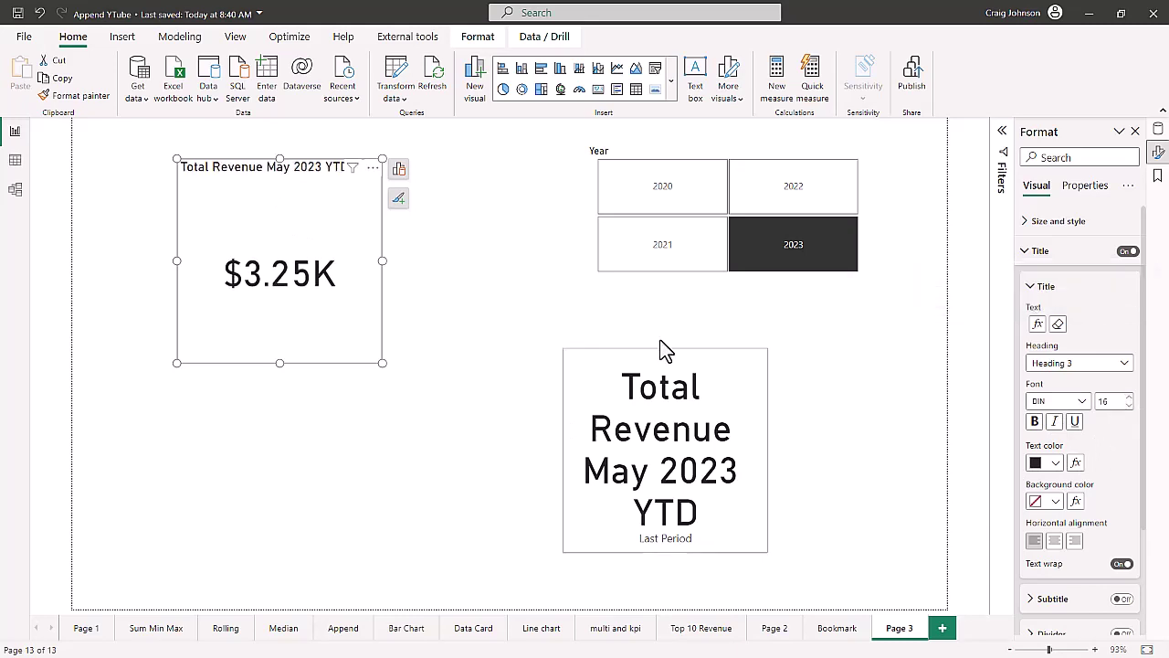
{"action": "left_click_drag", "start_coordinate": [382, 261], "coordinate": [440, 265]}
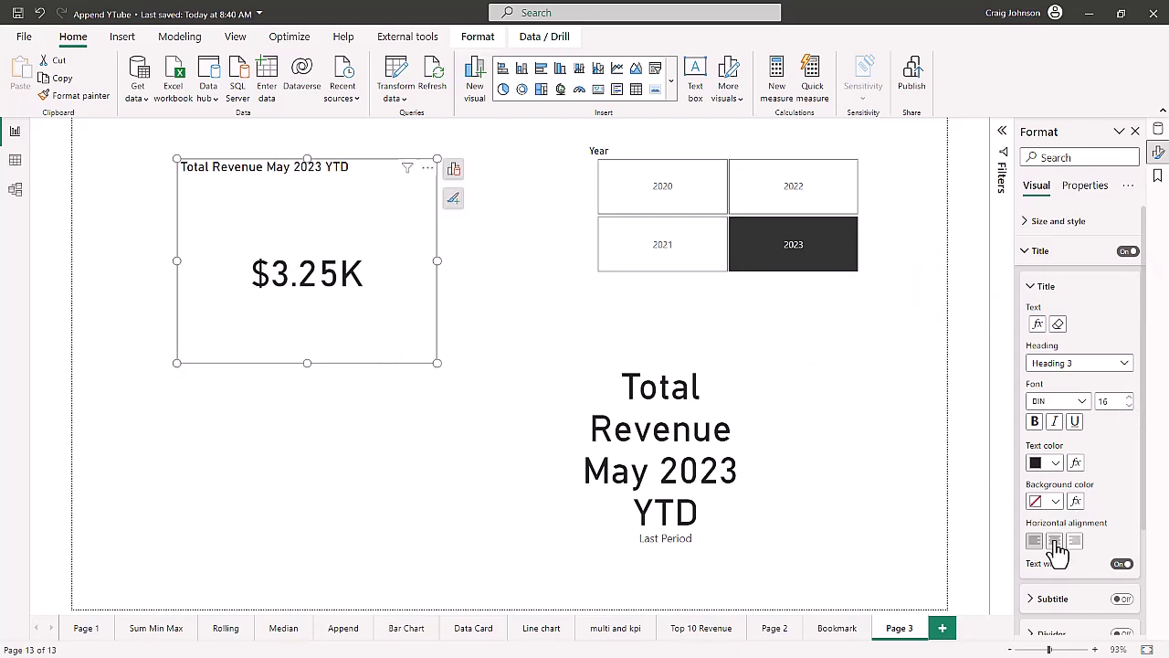
- Center the card title and set its font to Arial
{"action": "left_click", "coordinate": [1056, 543]}
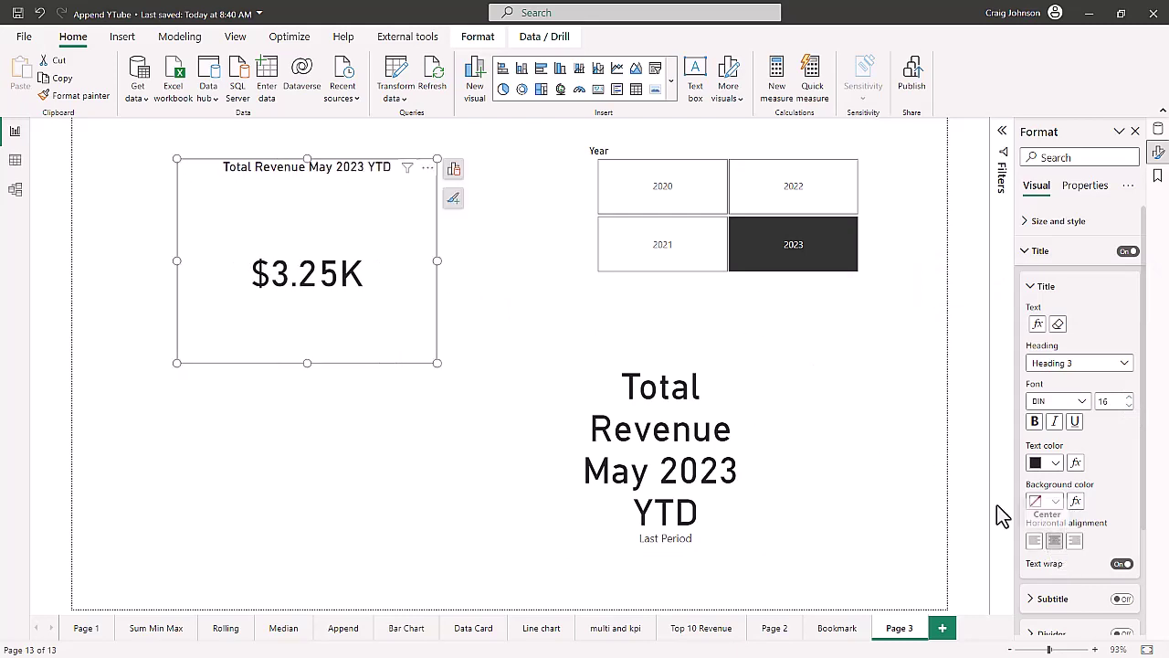
{"action": "left_click", "coordinate": [1081, 404]}
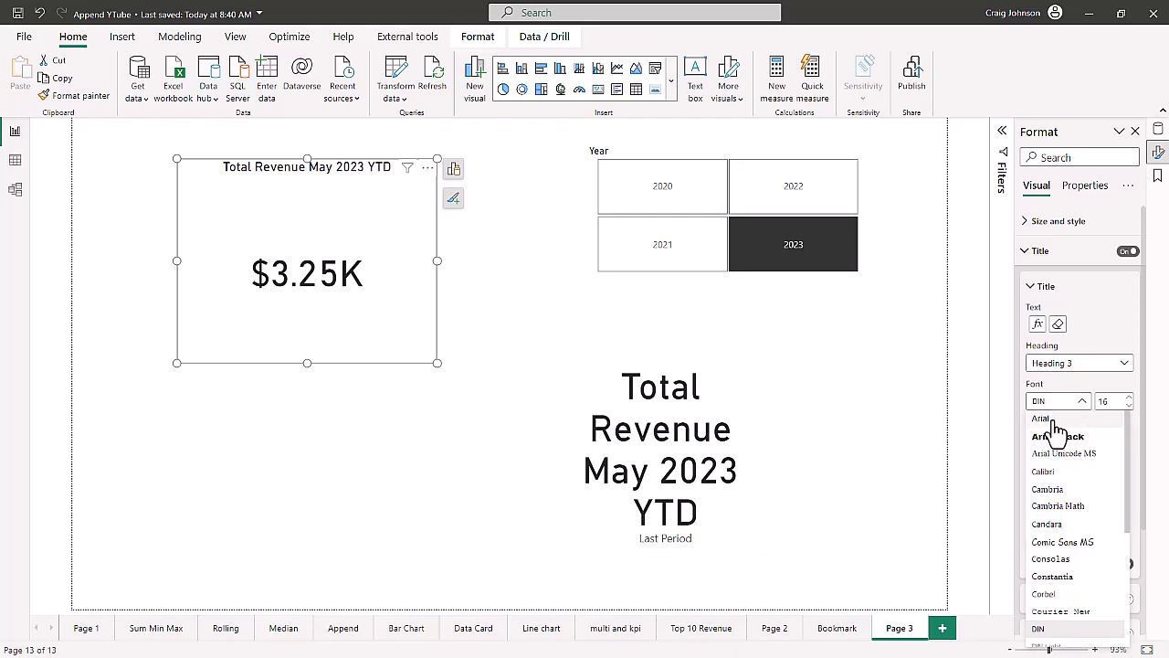
{"action": "left_click", "coordinate": [1054, 420]}
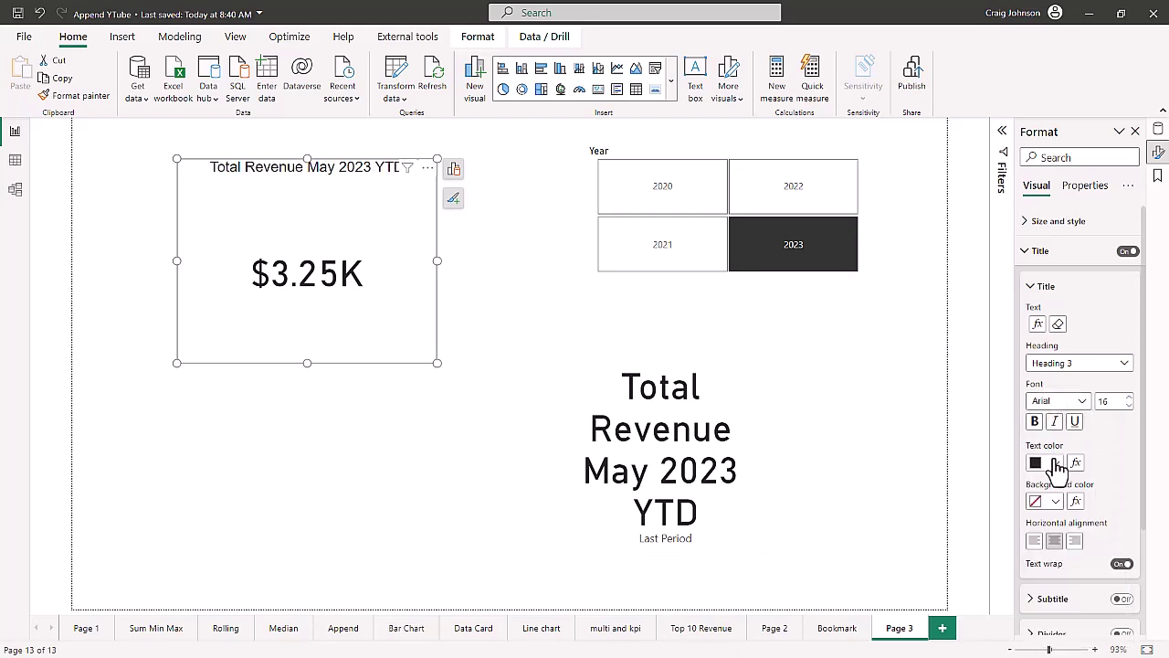
{"action": "scroll", "coordinate": [1055, 459], "scroll_direction": "down", "scroll_amount": 1}
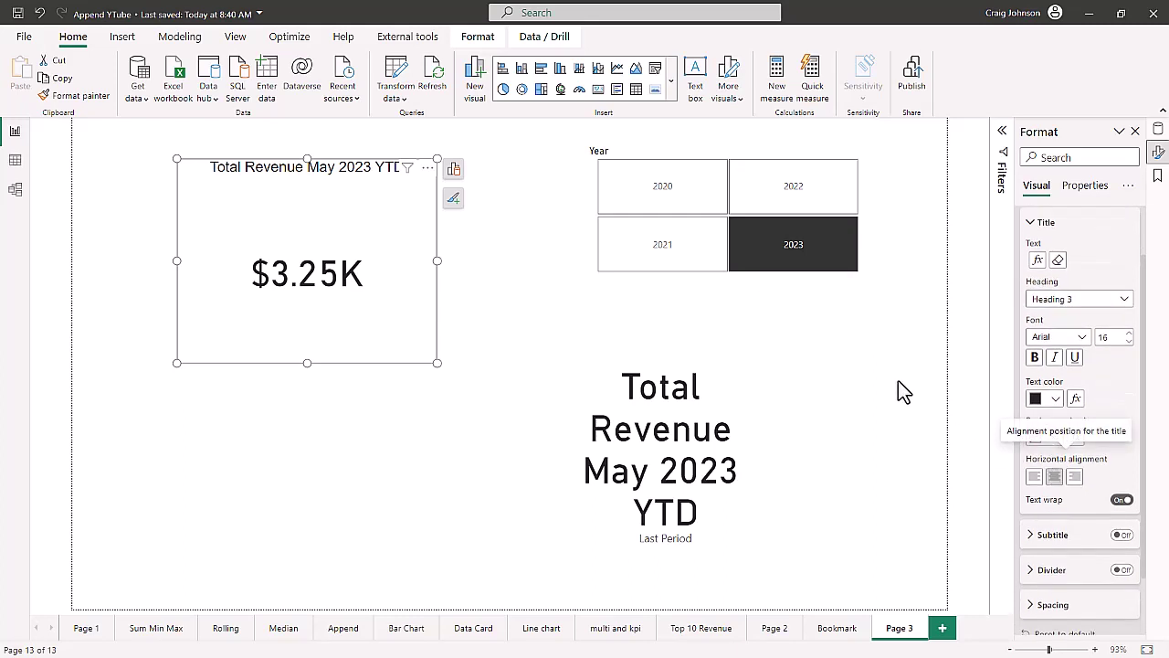
{"action": "left_click", "coordinate": [822, 383]}
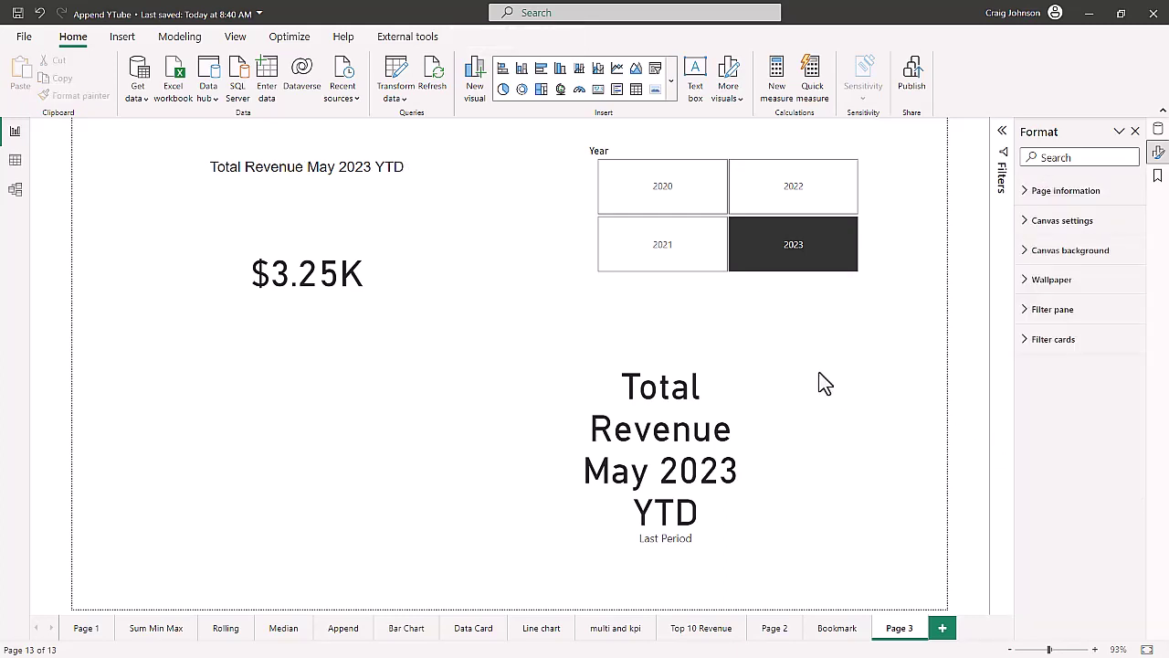
{"action": "left_click", "coordinate": [674, 204]}
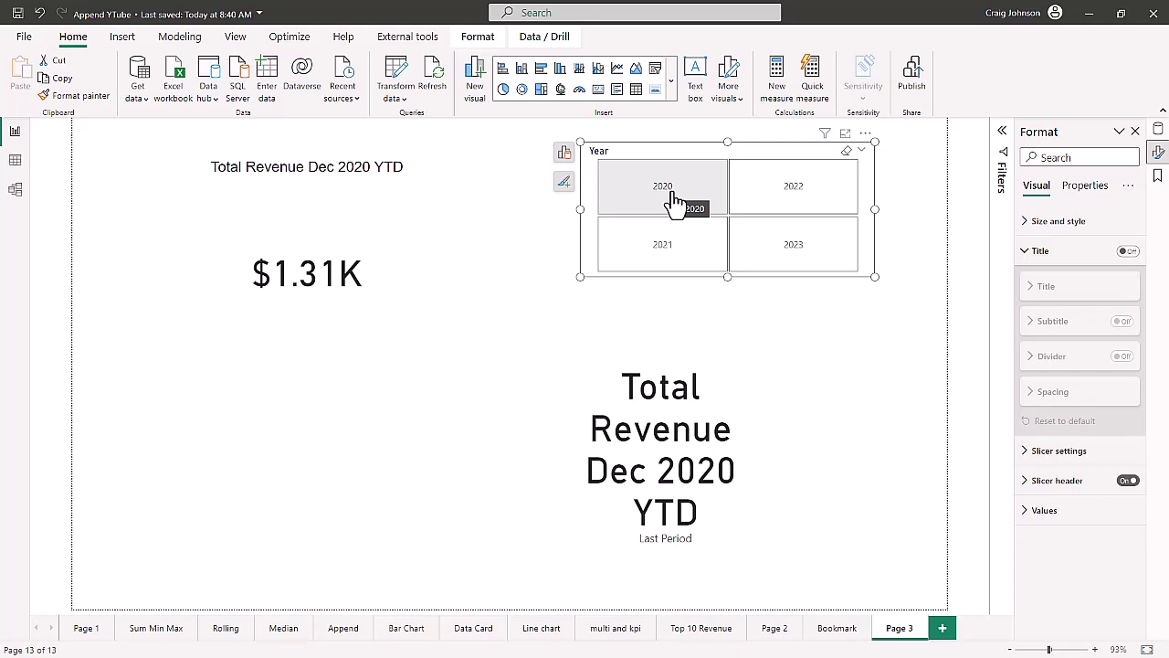
{"action": "left_click", "coordinate": [678, 201]}
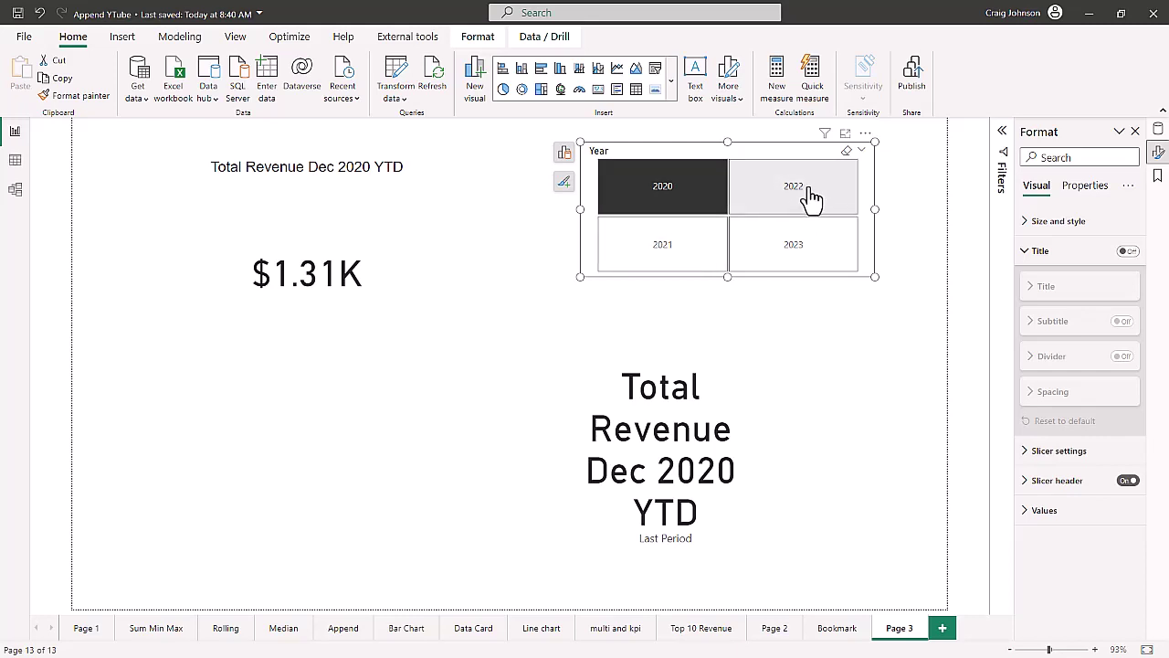
{"action": "left_click", "coordinate": [811, 199]}
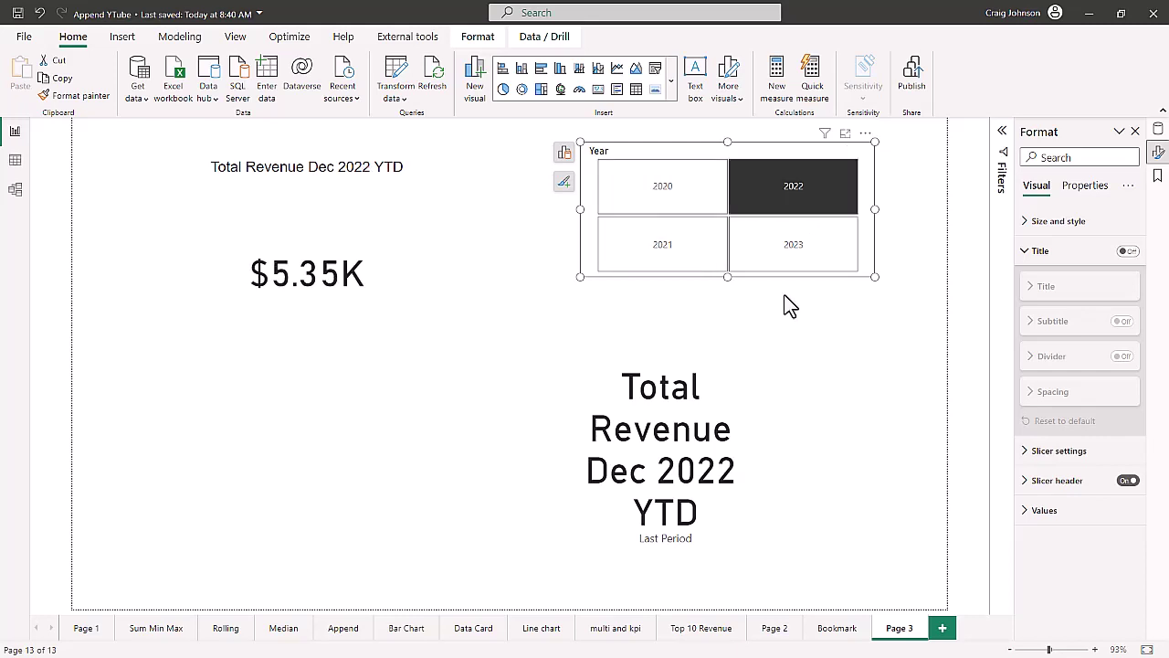
{"action": "left_click", "coordinate": [797, 265]}
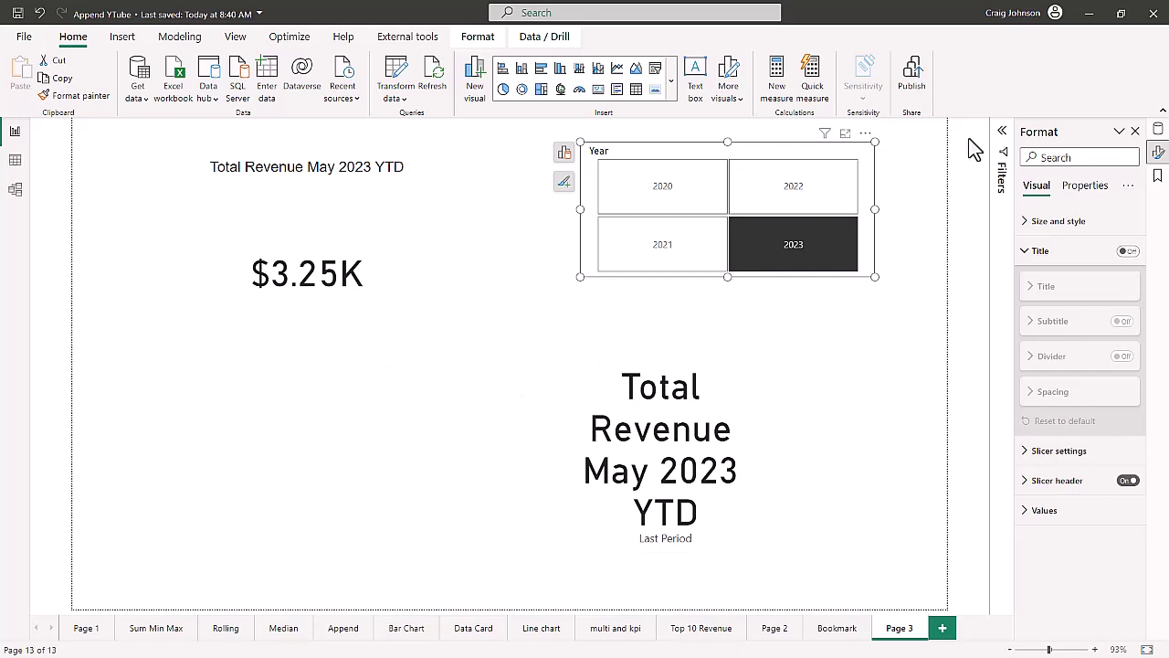
- Display the Last Period measure's DAX in the formula bar and commit it
{"action": "left_click", "coordinate": [1157, 132]}
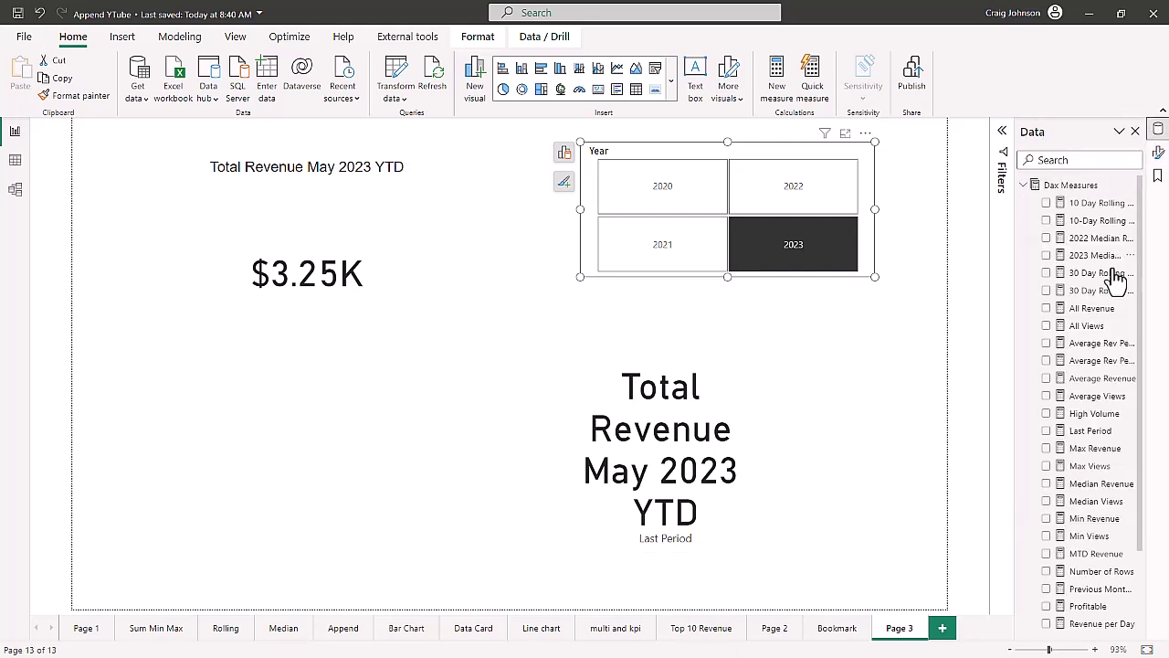
{"action": "scroll", "coordinate": [1122, 402], "scroll_direction": "down", "scroll_amount": 2}
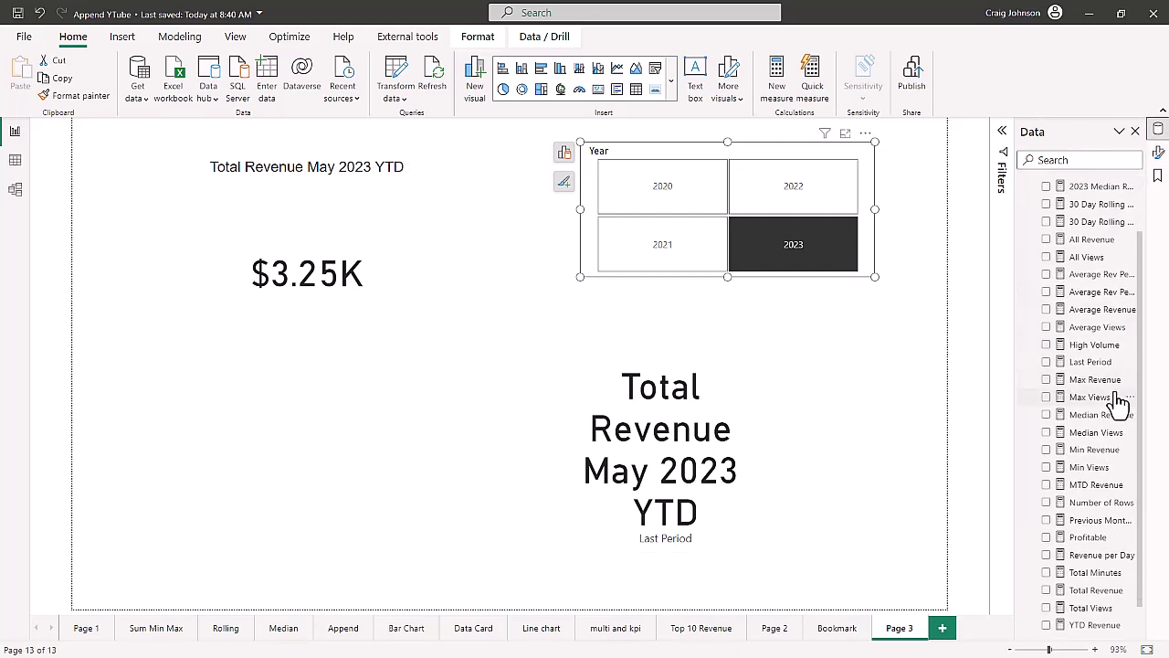
{"action": "left_click", "coordinate": [1089, 365]}
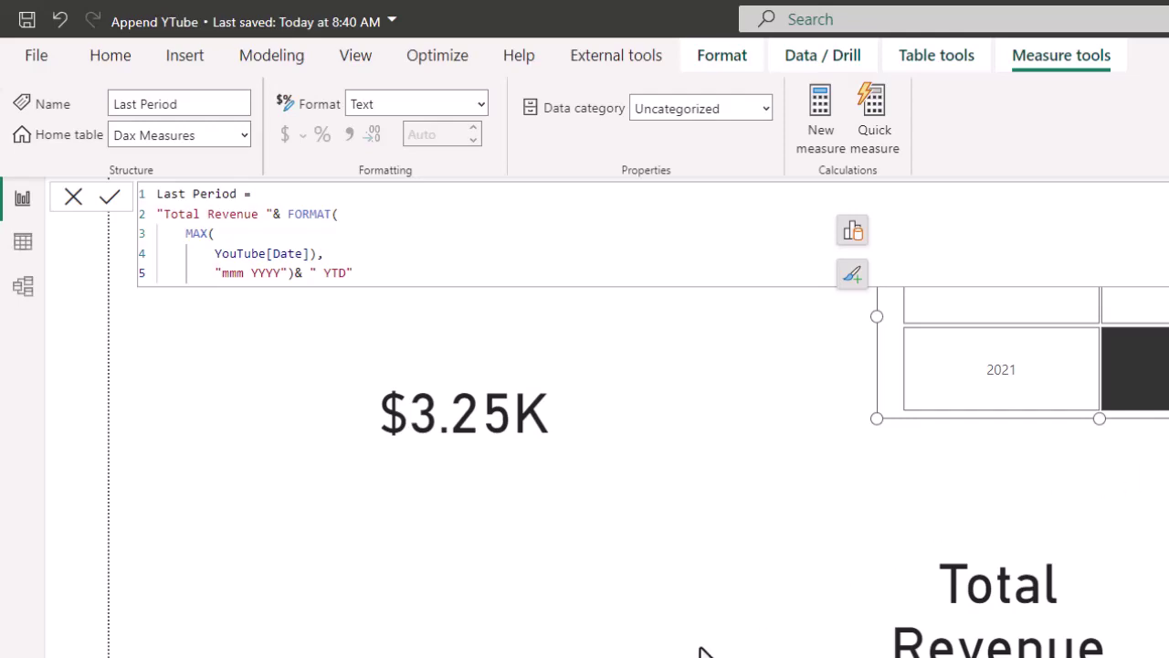
{"action": "key", "text": "Return"}
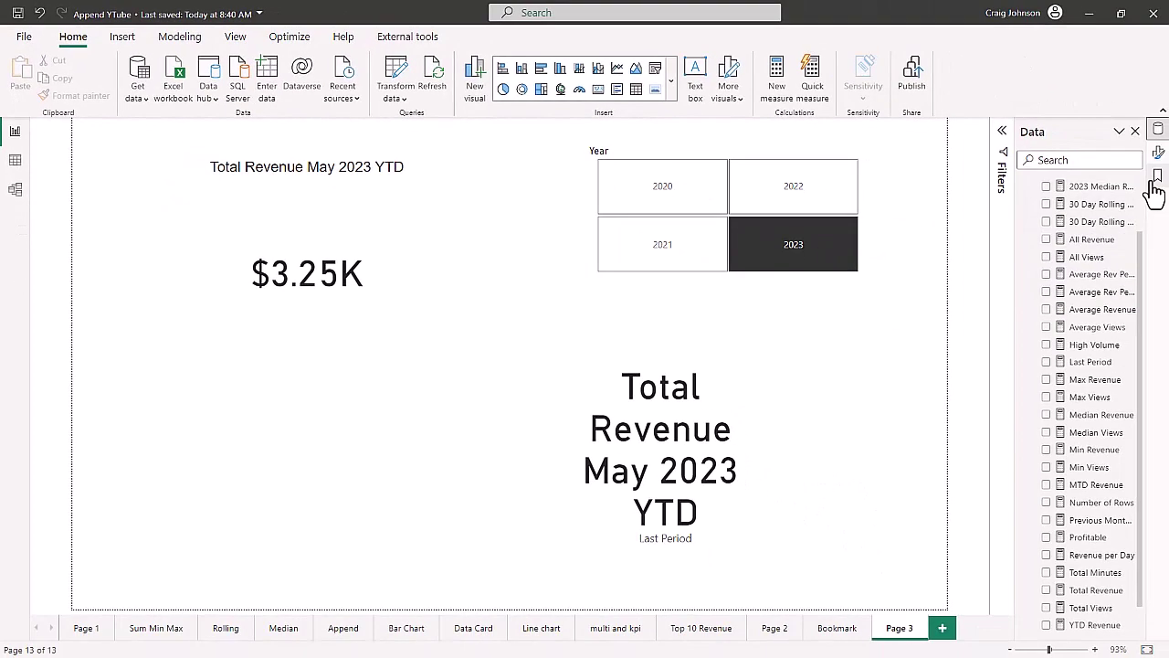
- Base the revenue card's title text on the Last Period field value, giving 'Total Revenue May 2023 YTD'
{"action": "left_click", "coordinate": [1159, 155]}
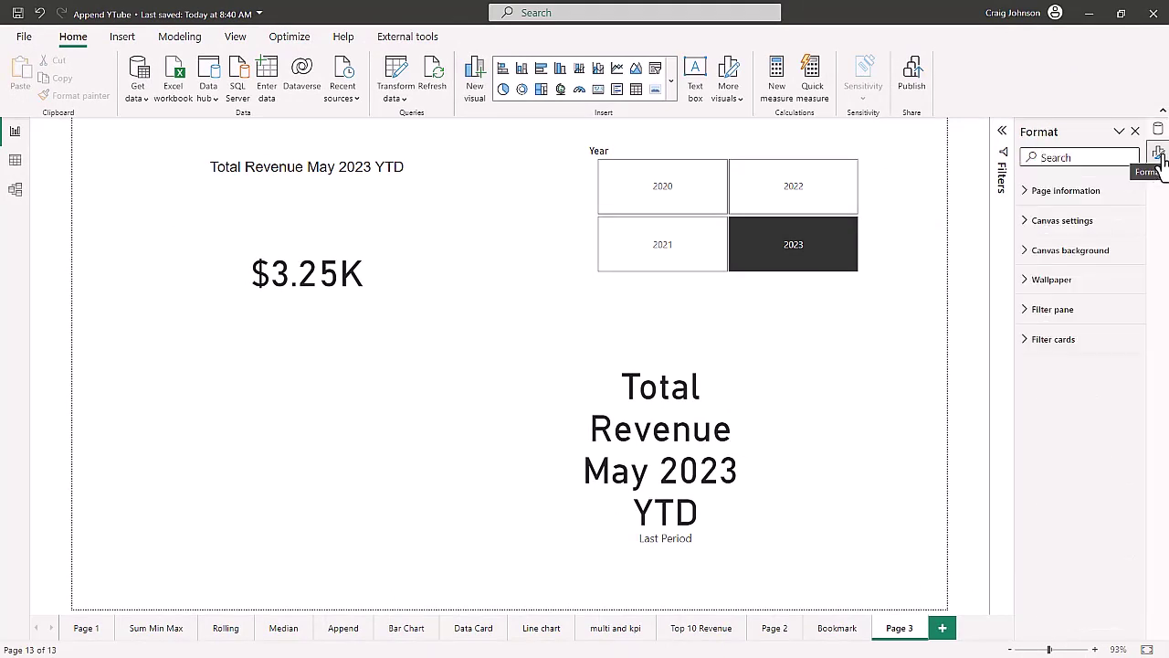
{"action": "left_click", "coordinate": [1158, 156]}
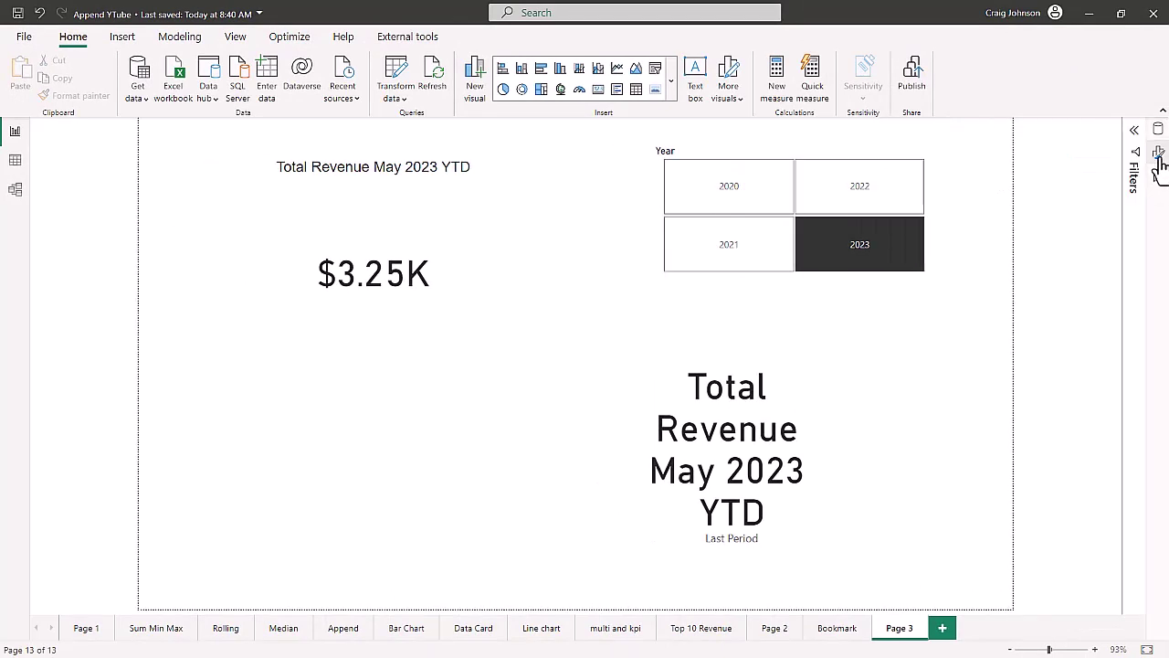
{"action": "left_click", "coordinate": [1159, 157]}
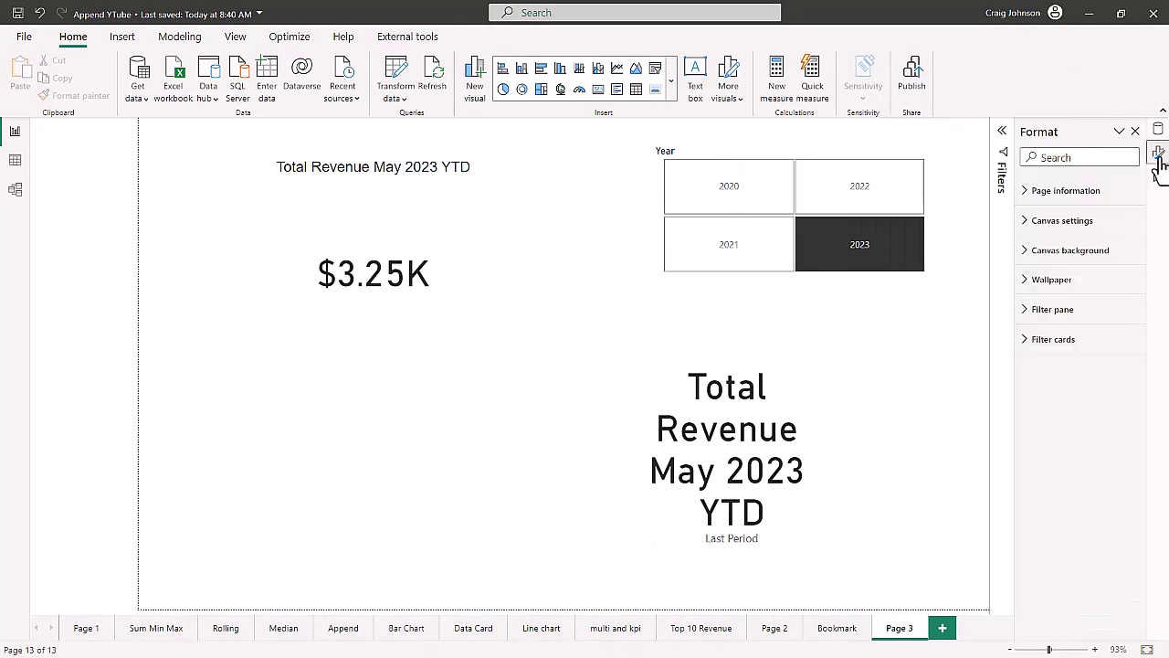
{"action": "left_click", "coordinate": [351, 223]}
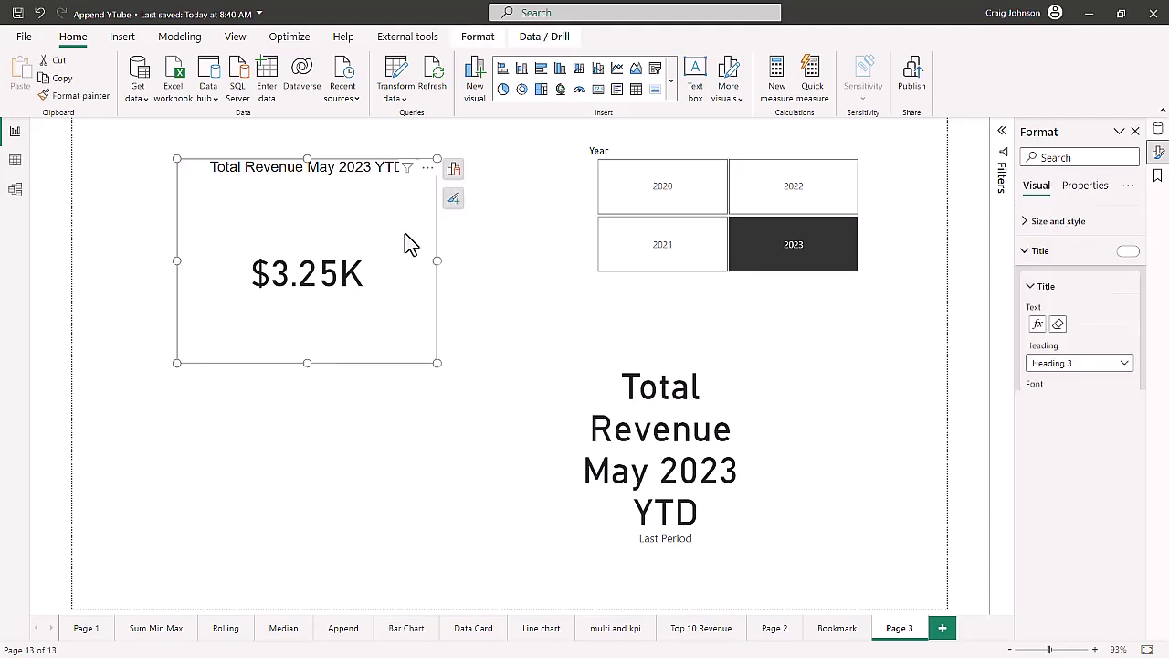
{"action": "left_click", "coordinate": [1039, 325]}
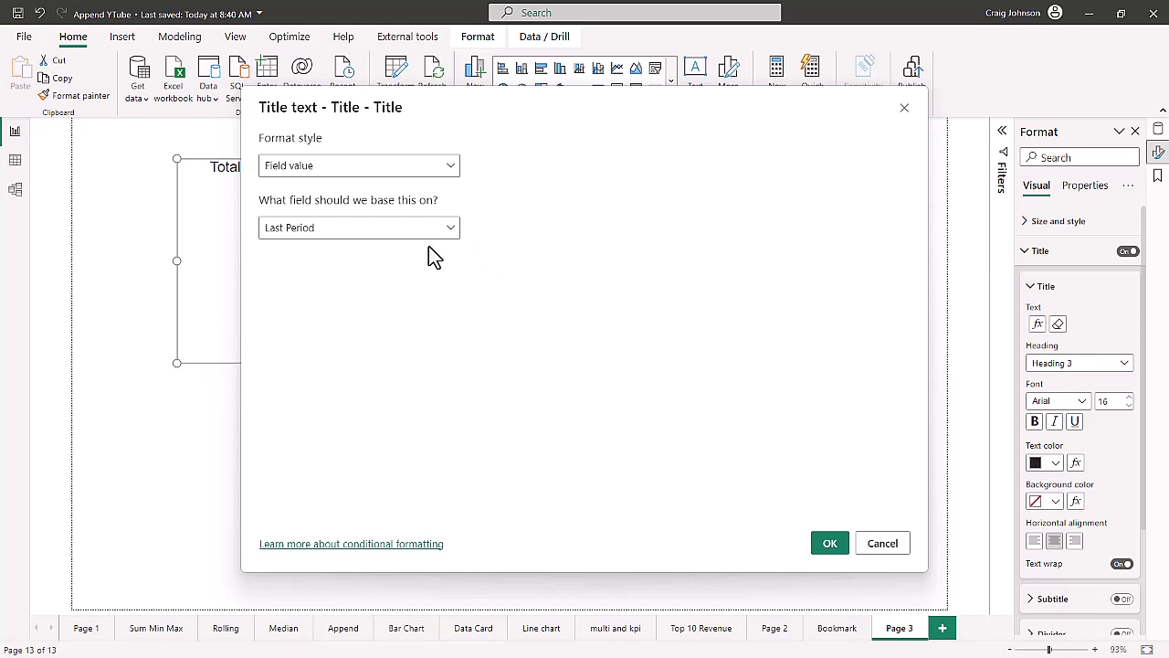
{"action": "left_click", "coordinate": [831, 548]}
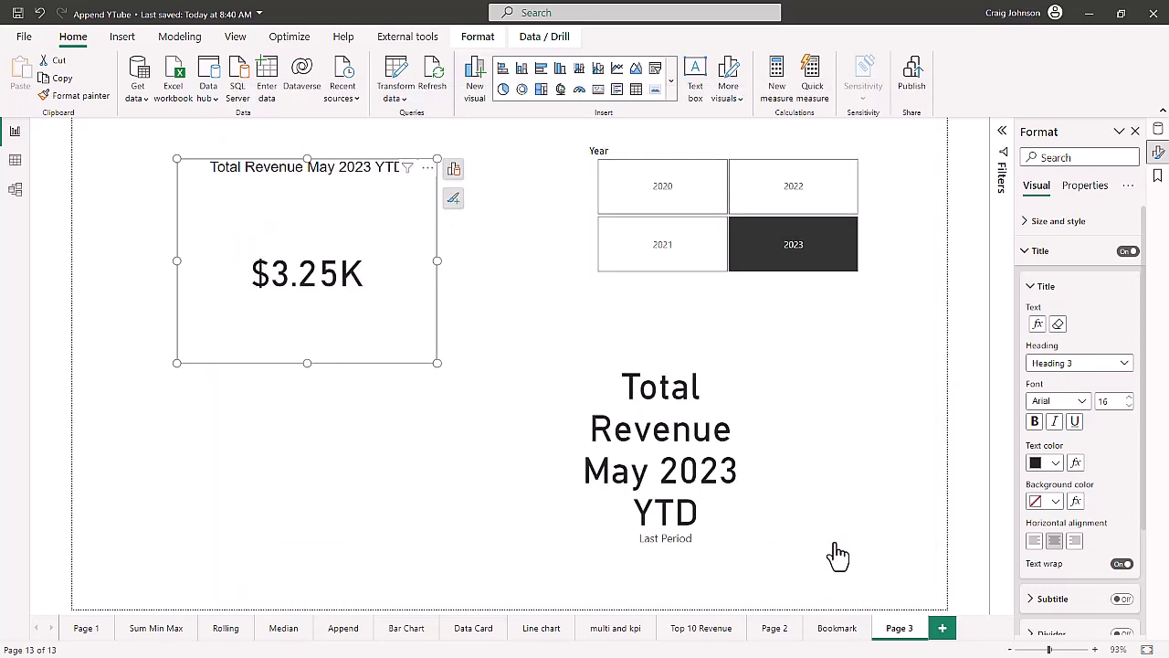